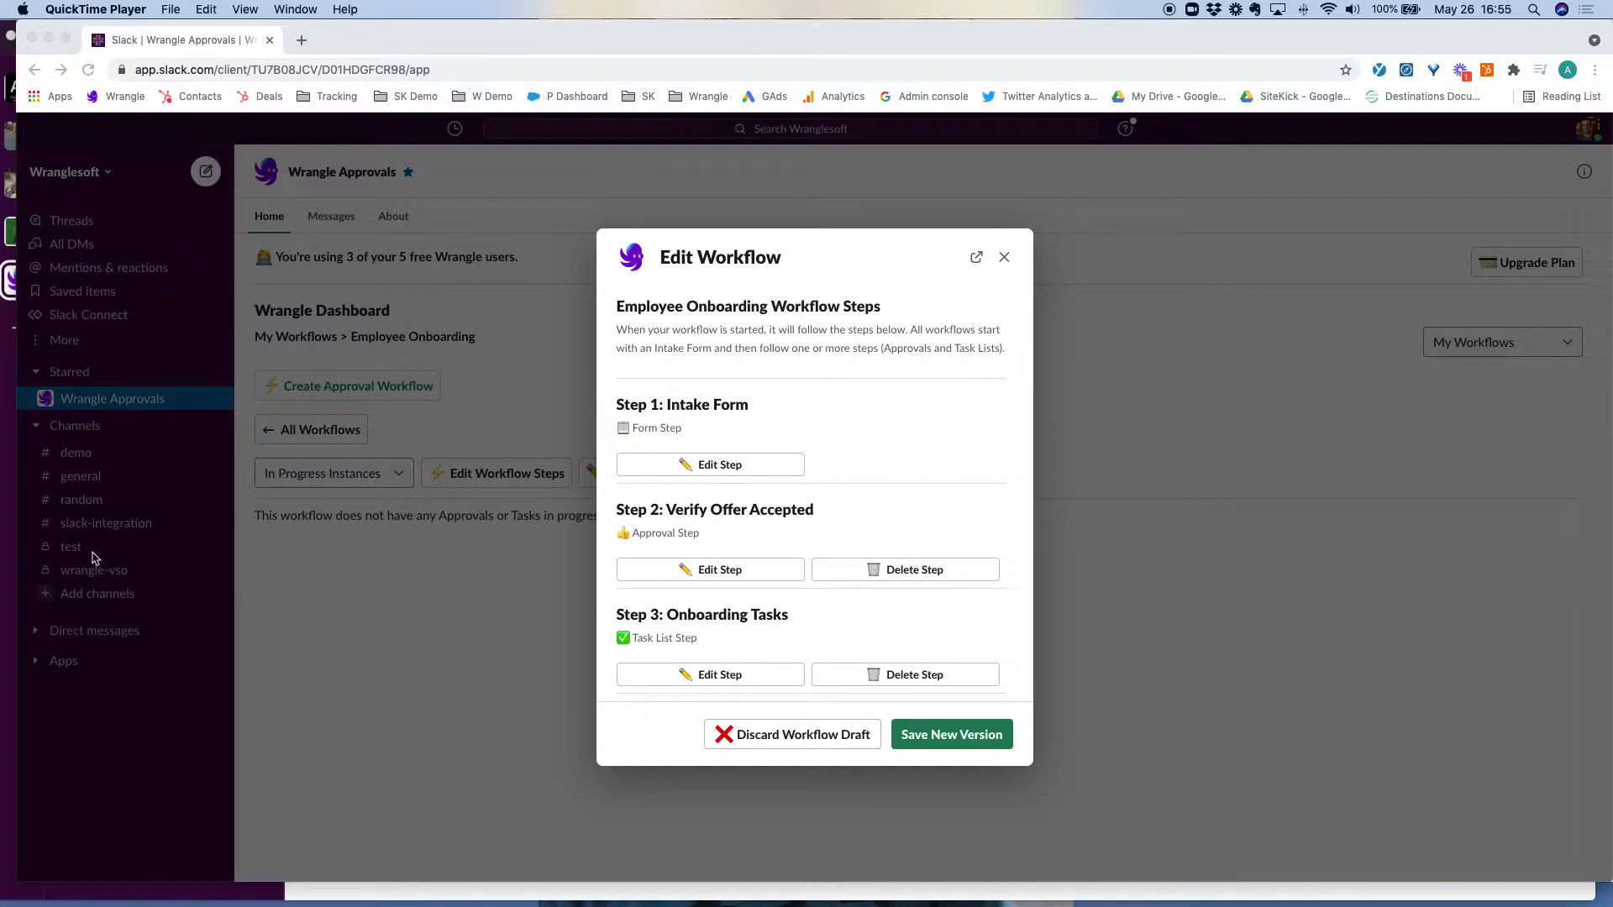
Bring the Slack app forward, search for 'work', then return focus to the message box.
click(12, 557)
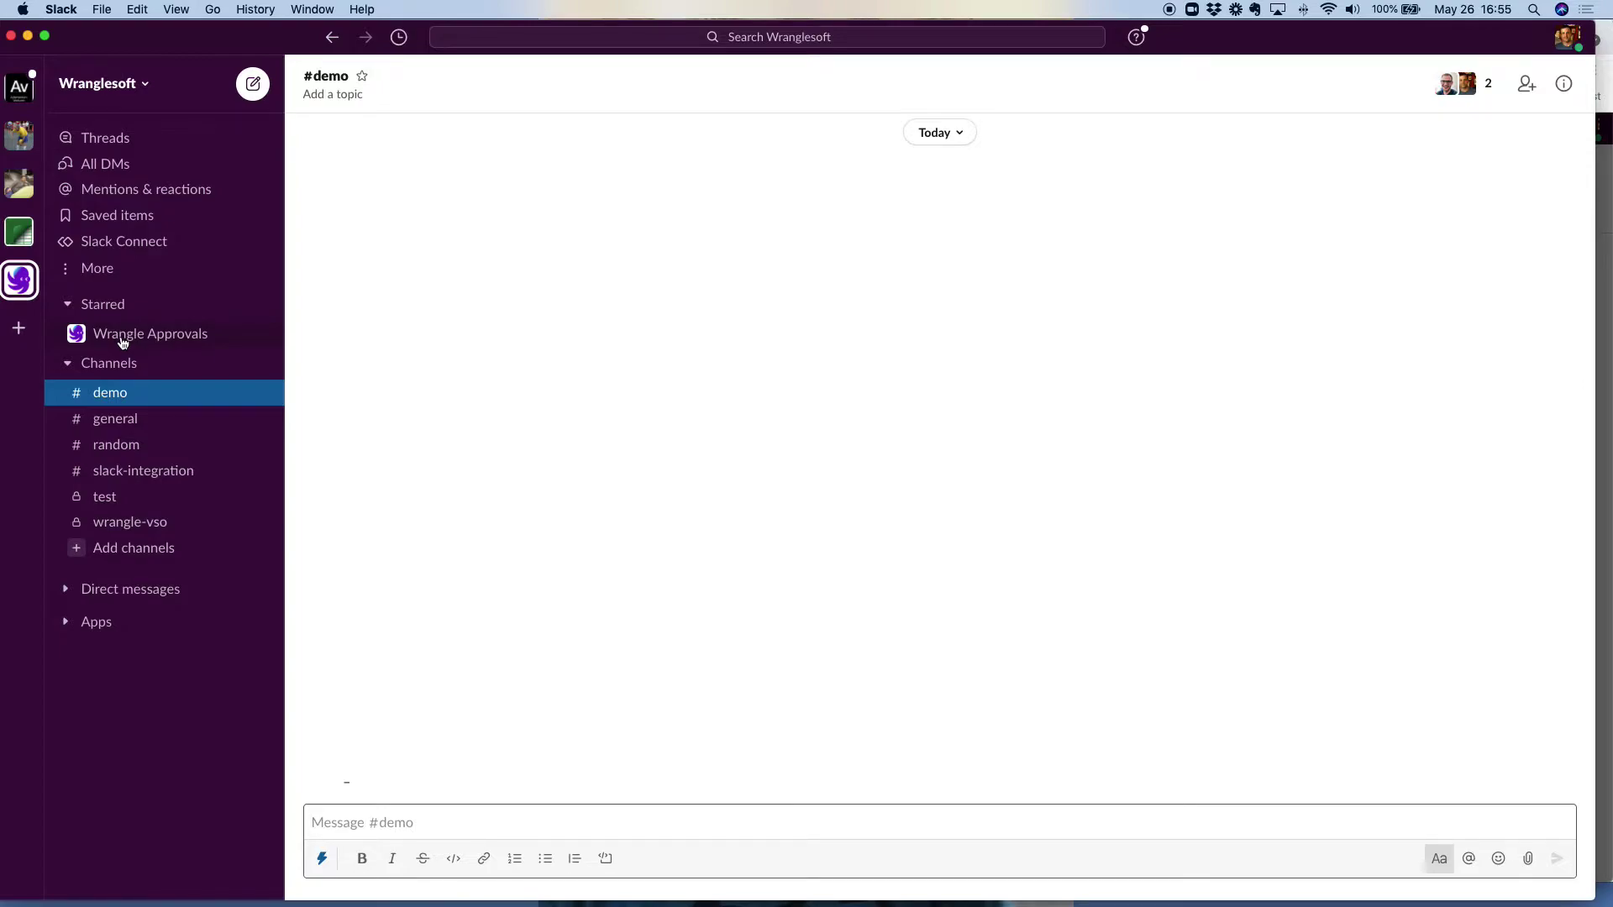
click(544, 42)
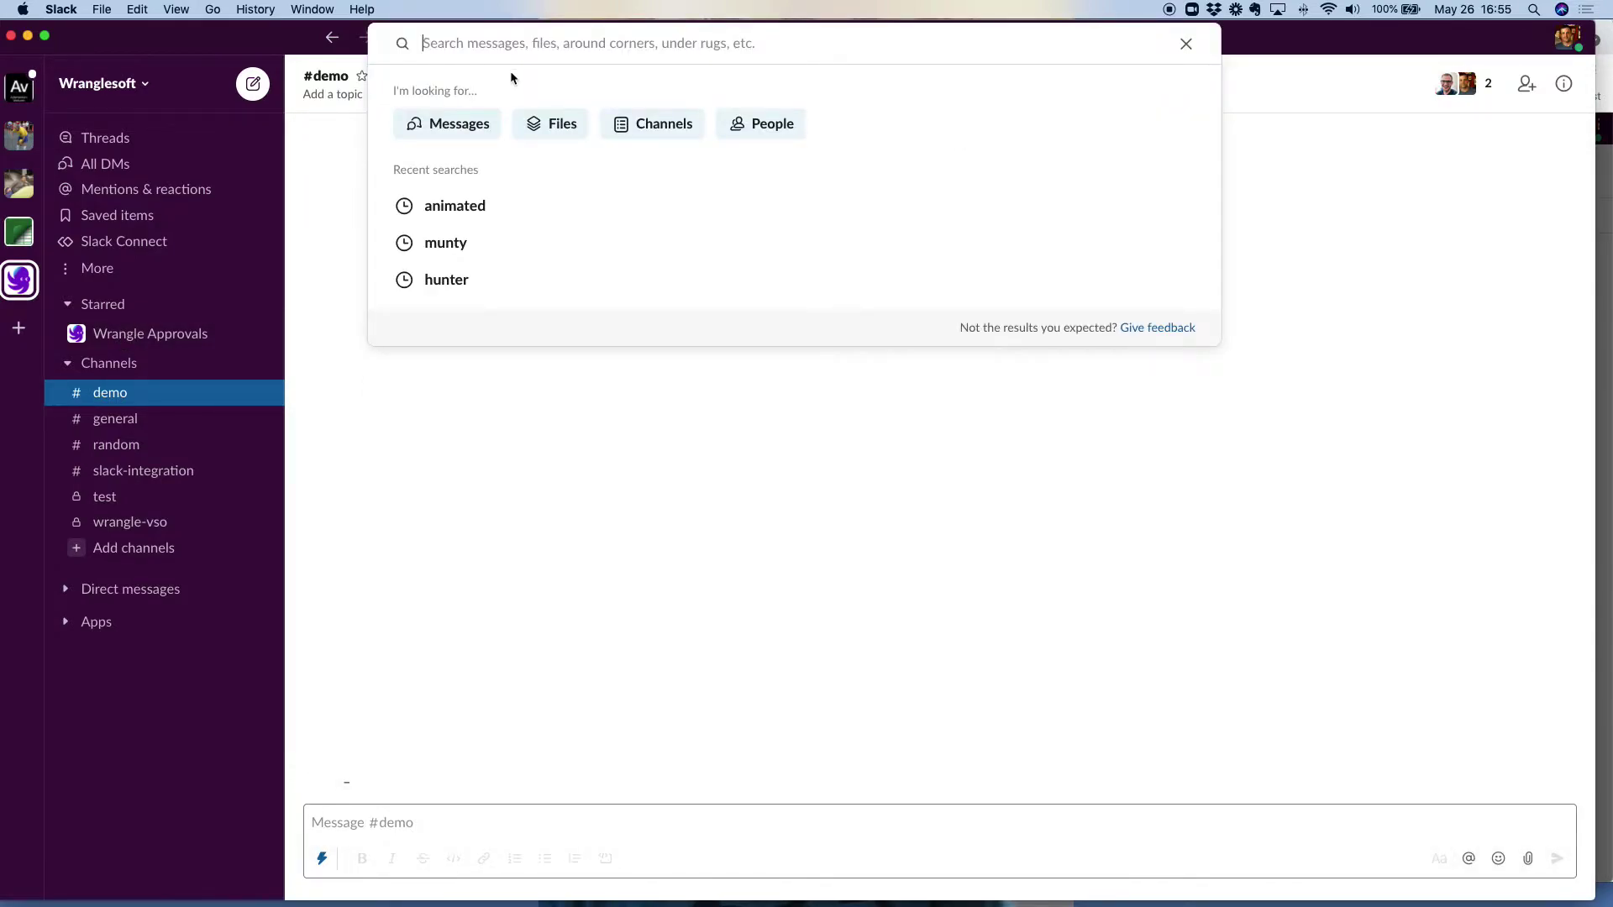
text(work)
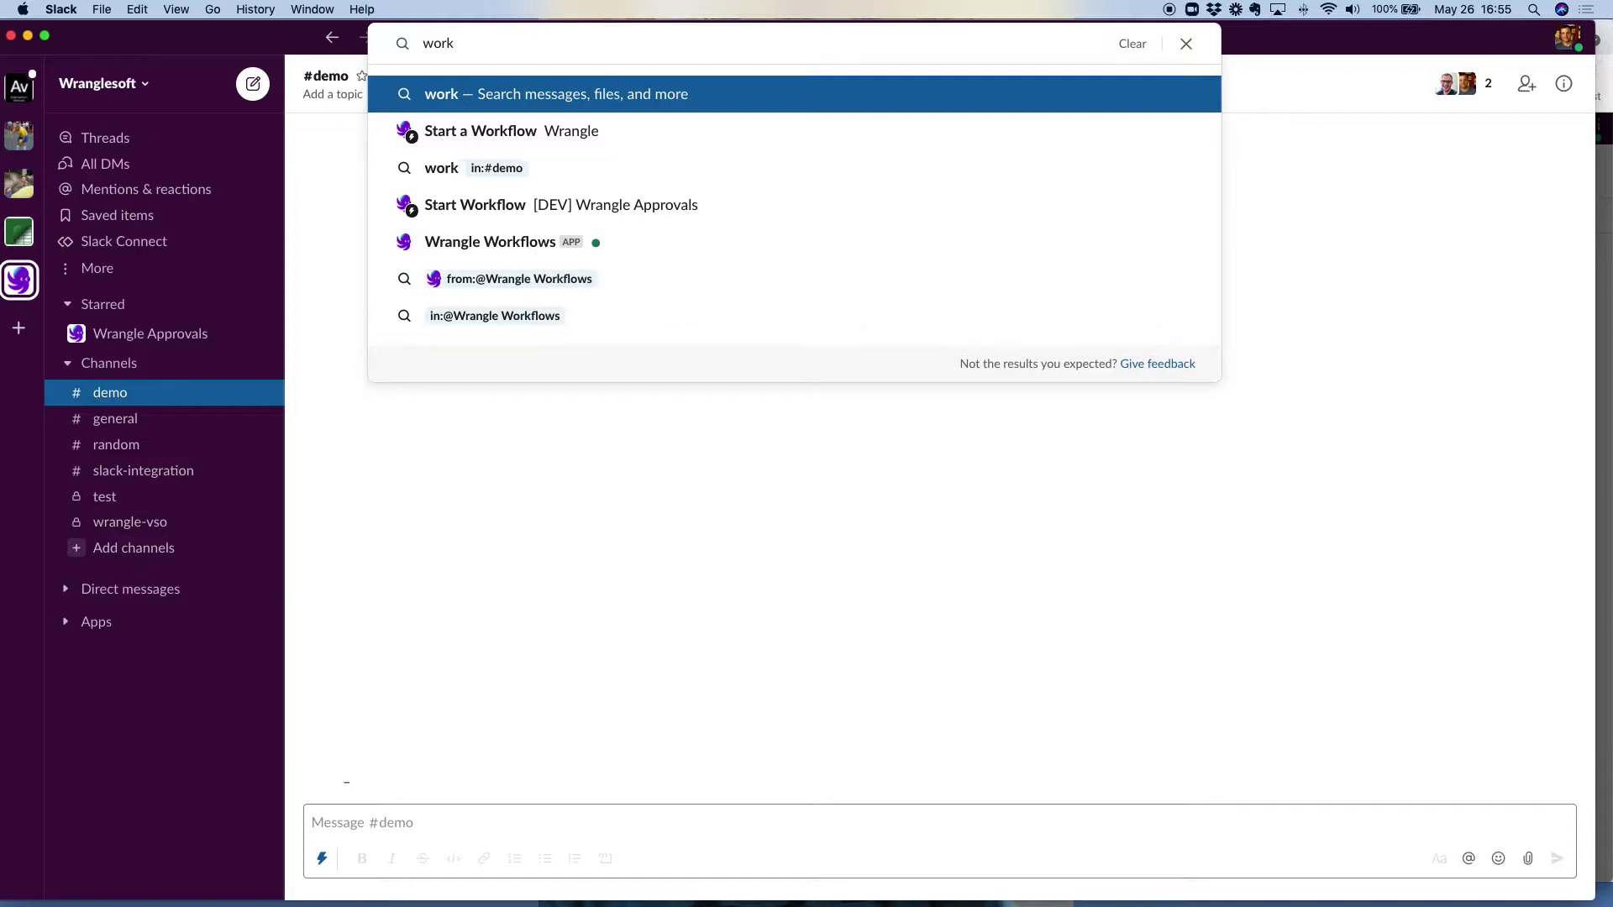
key(Down)
click(379, 820)
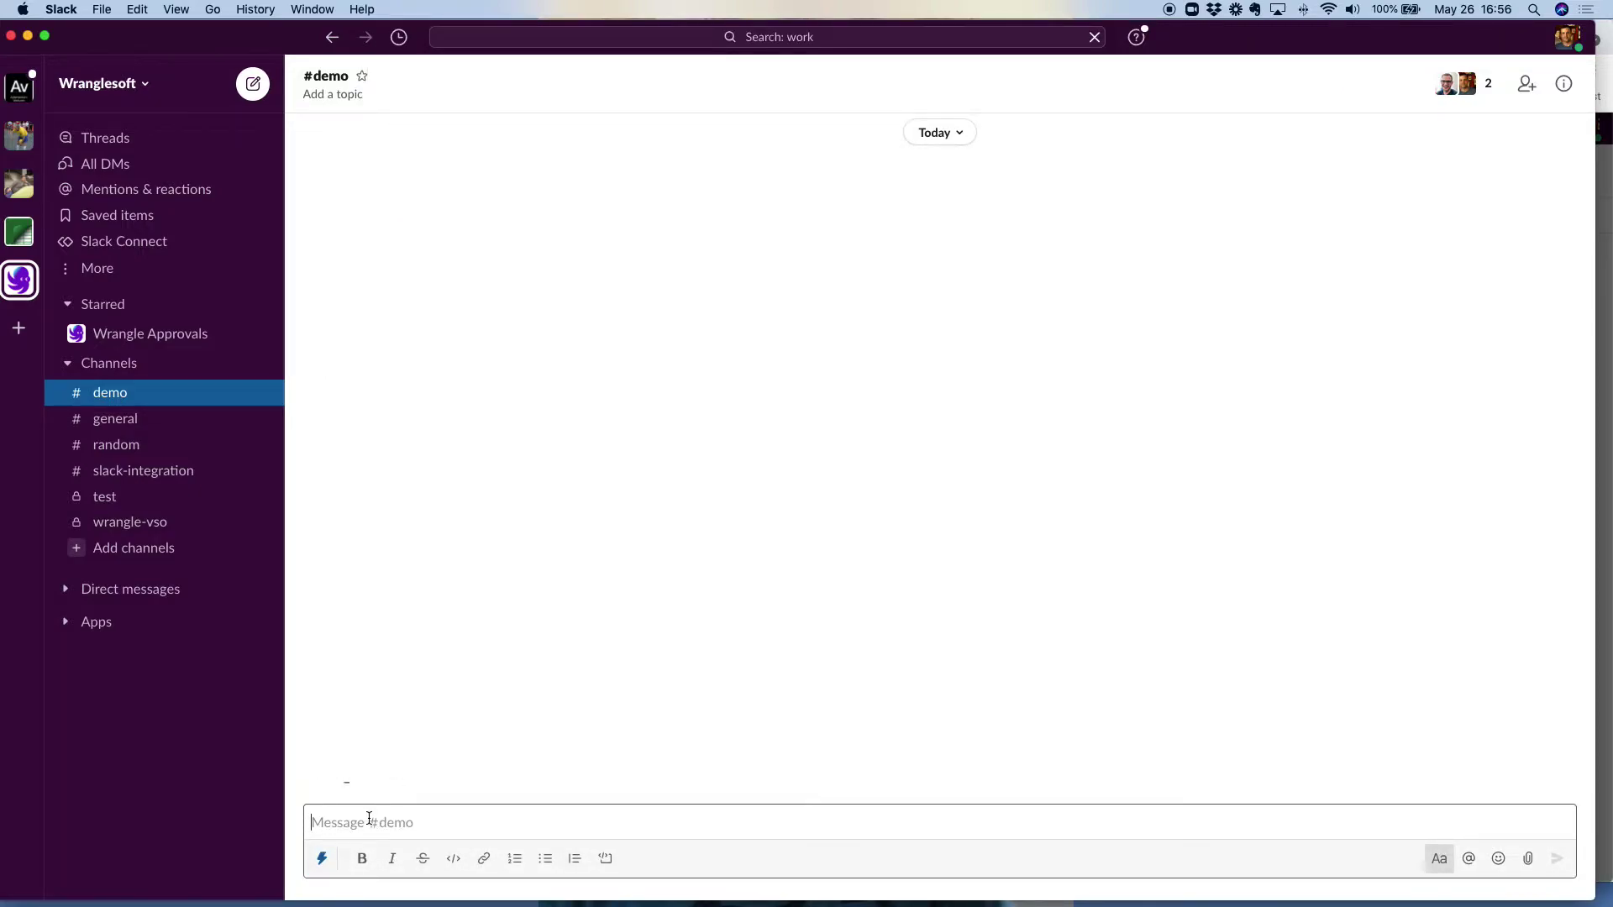
Launch the Employee Onboarding workflow through the 'Start a Workflow with Wrangle' shortcut.
click(321, 858)
text(wor)
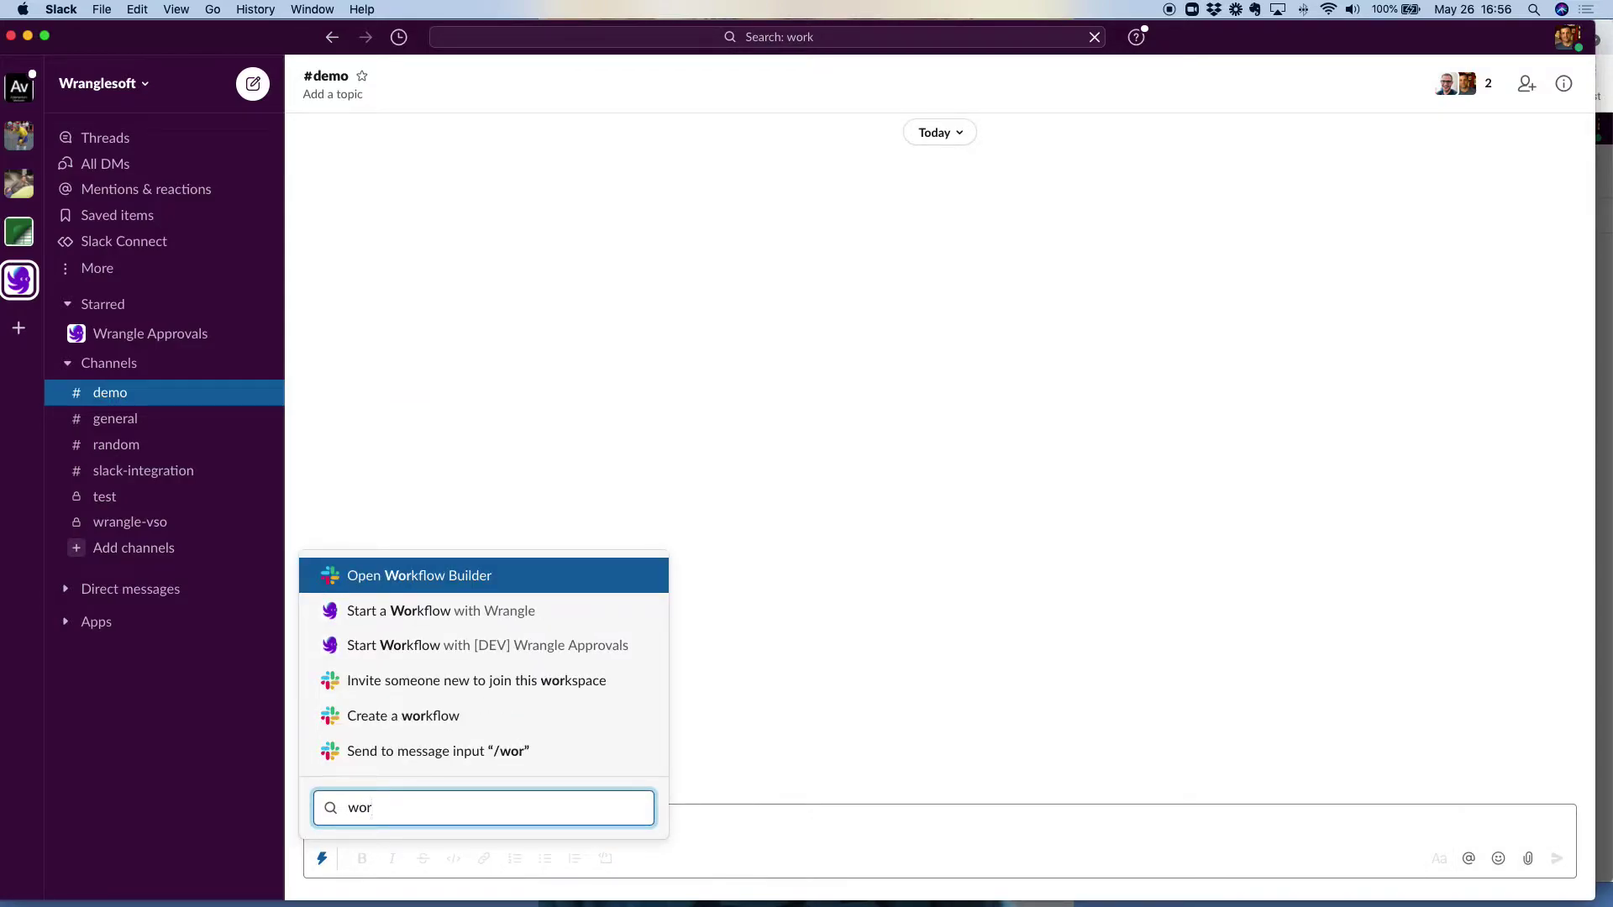
key(Down)
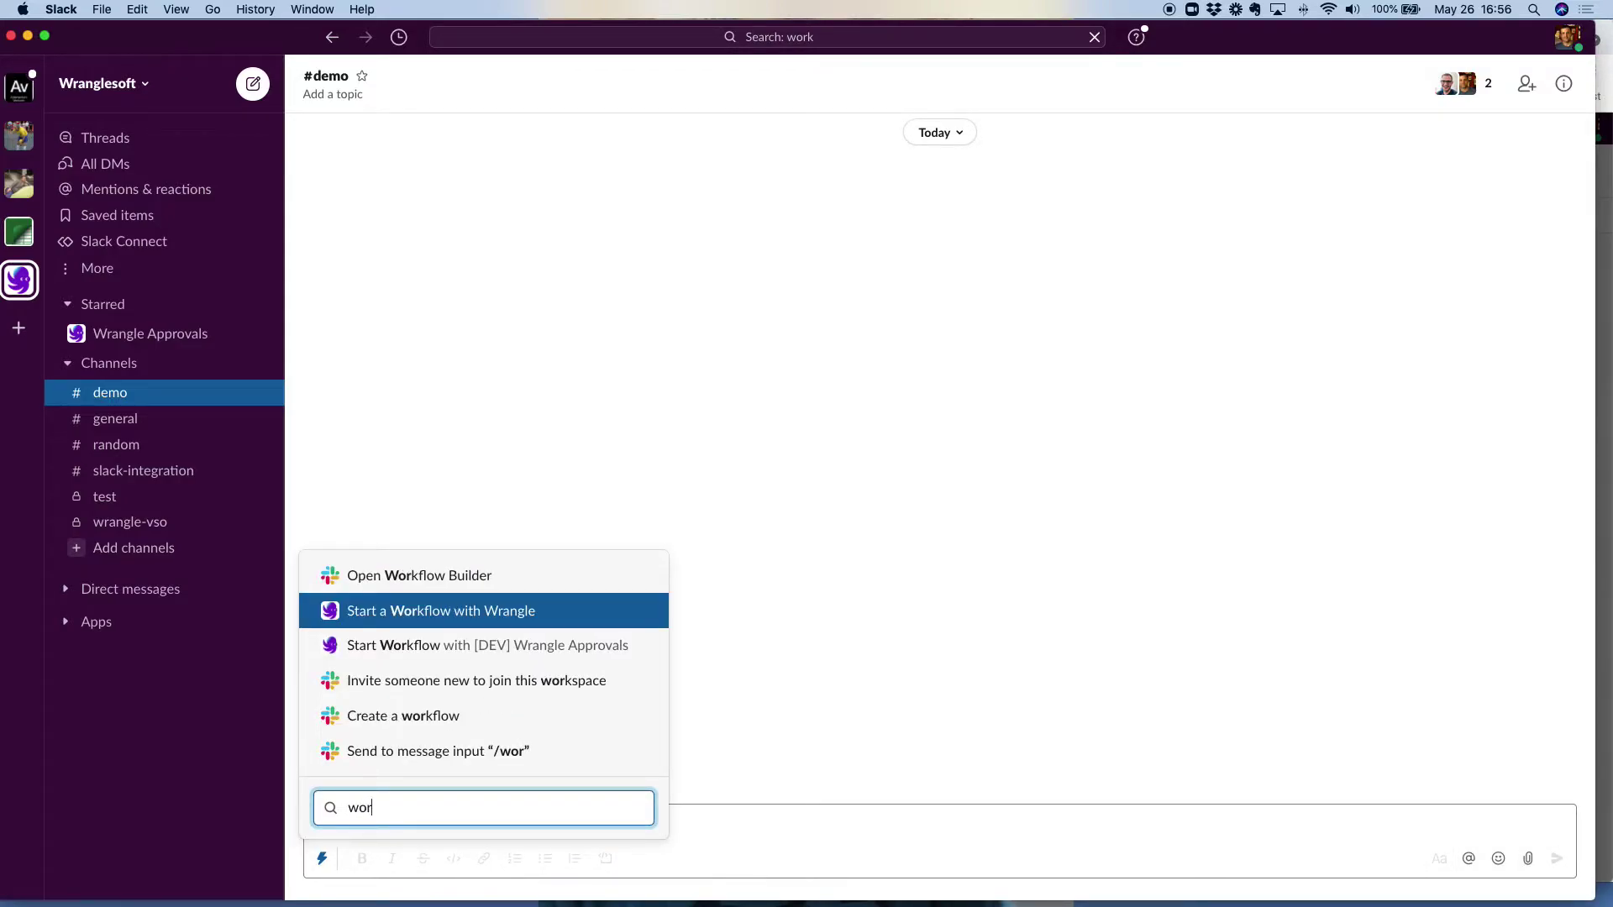
key(Return)
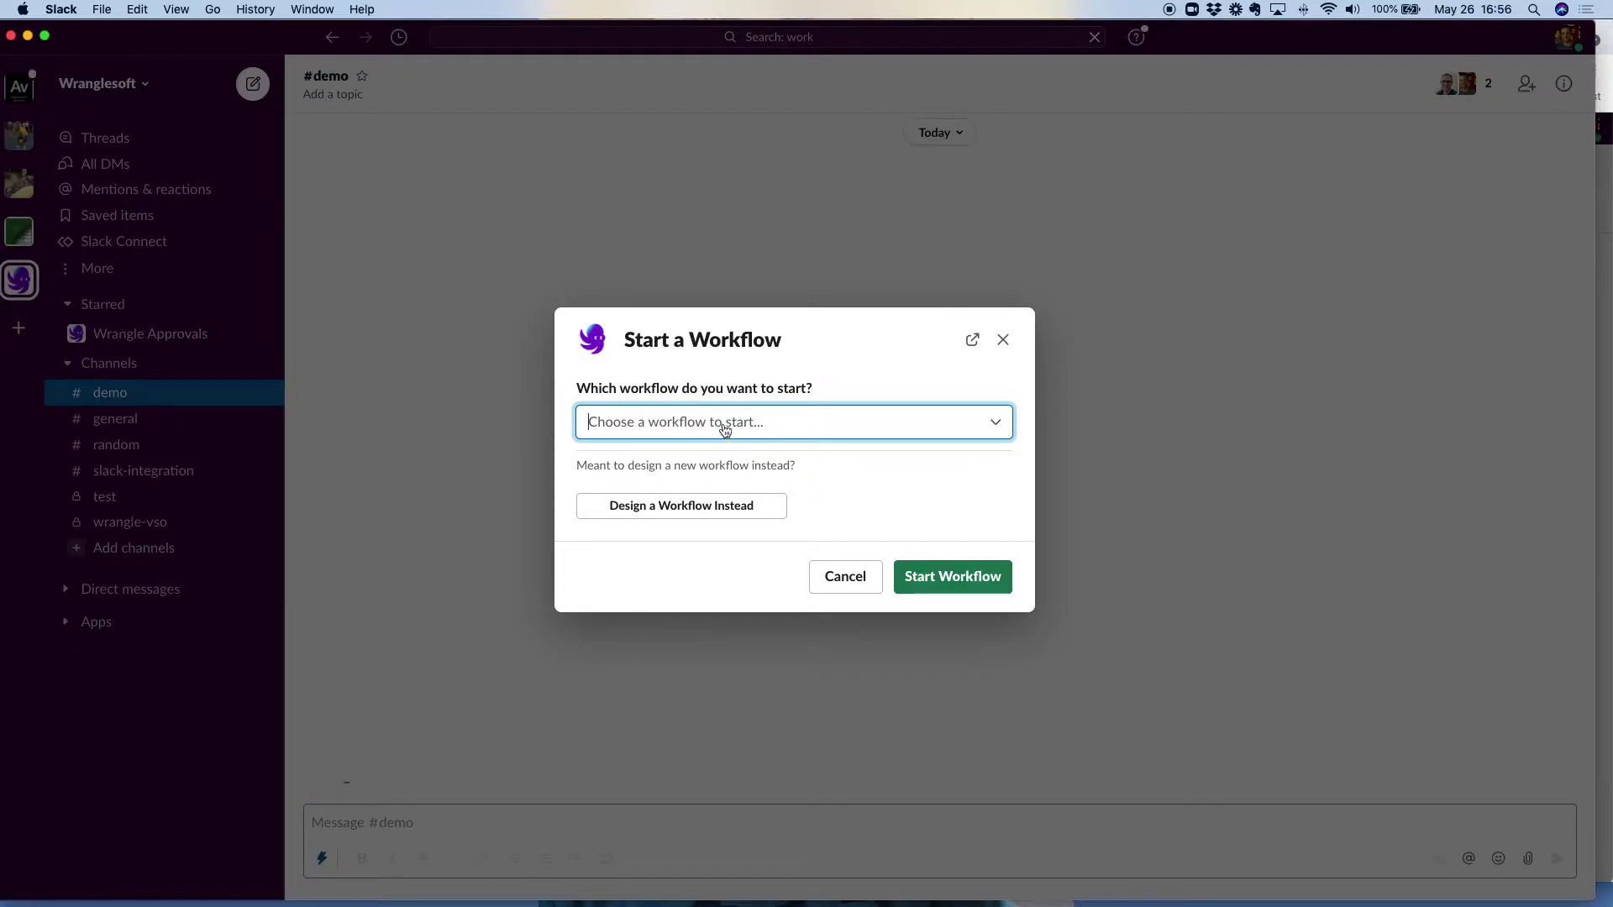
click(771, 431)
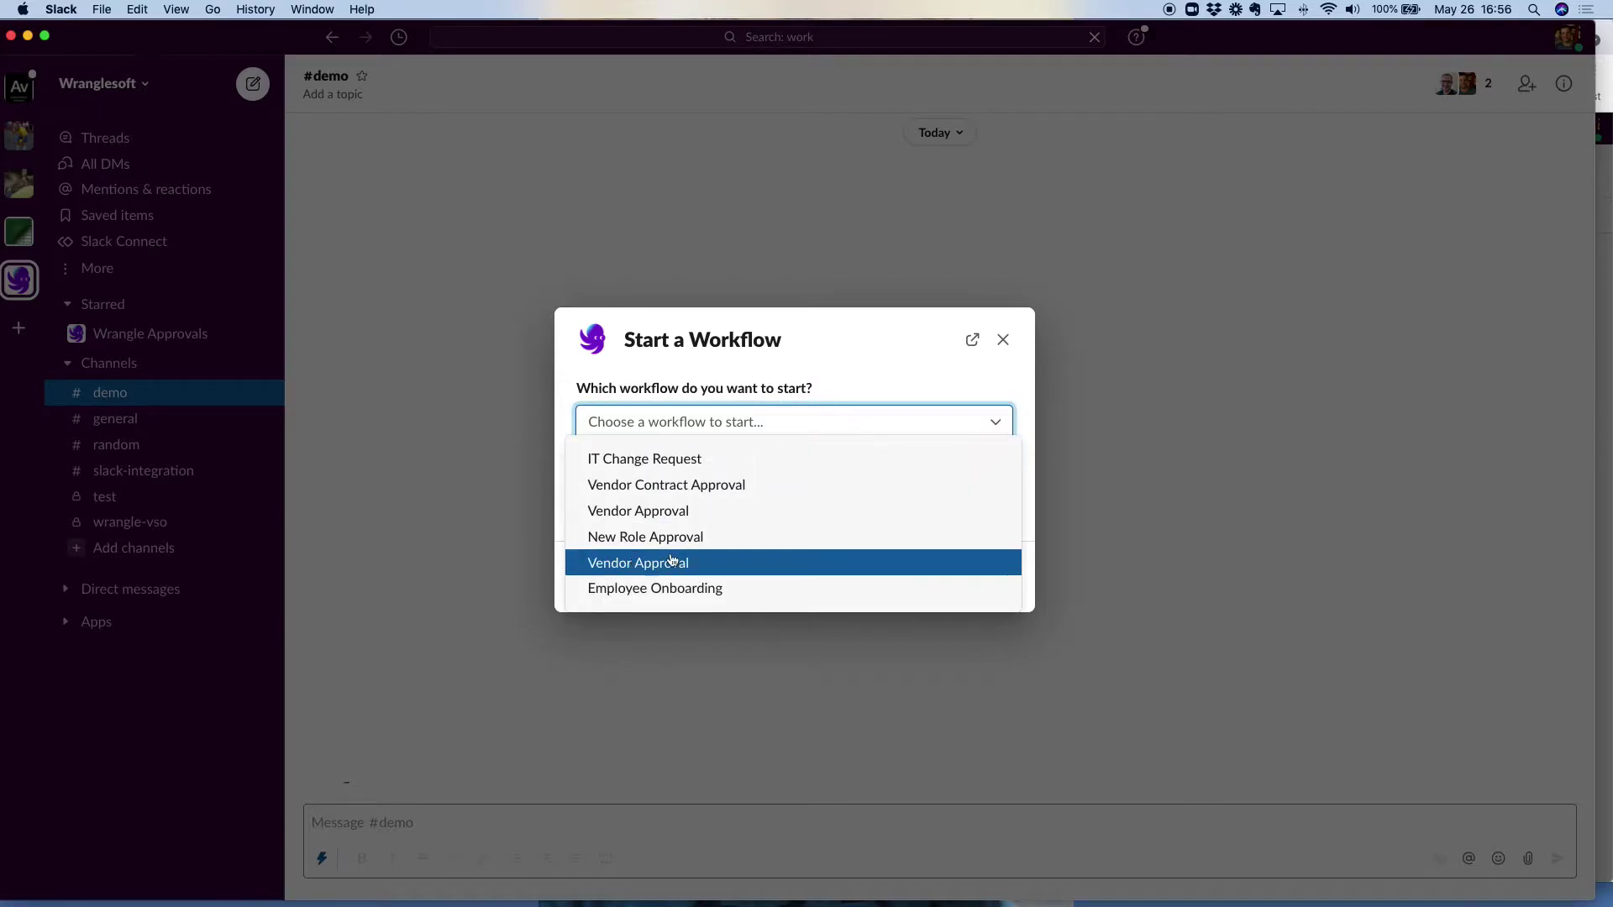
click(633, 590)
click(985, 580)
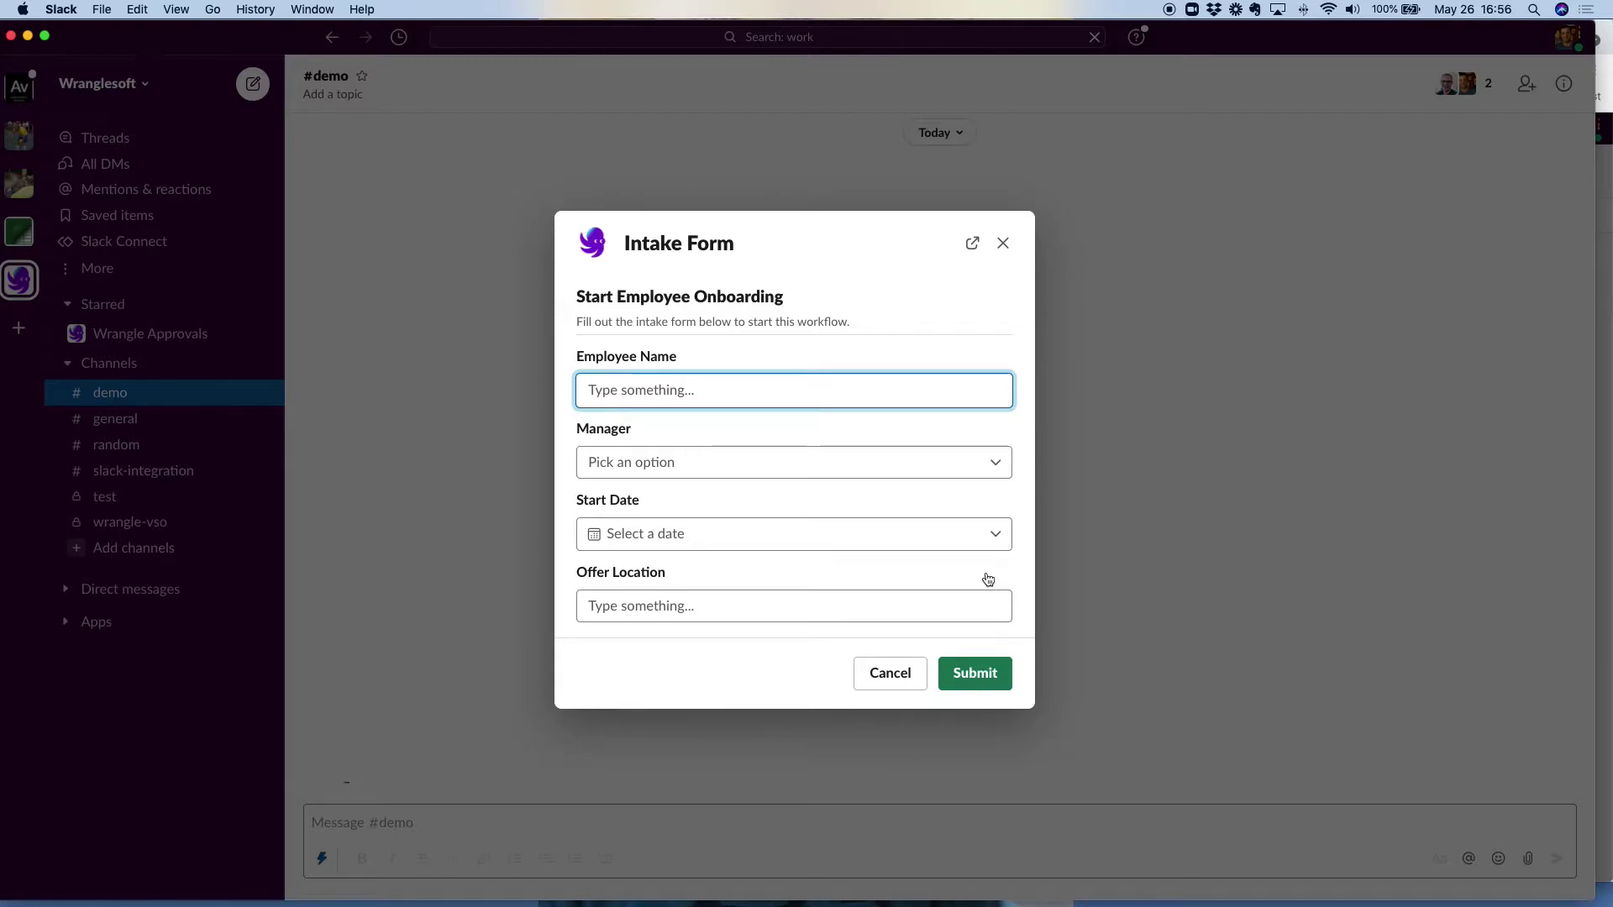
Enter the employee's name, yourself as manager, start date June 15, 2021, and location google.com.
text(Jane)
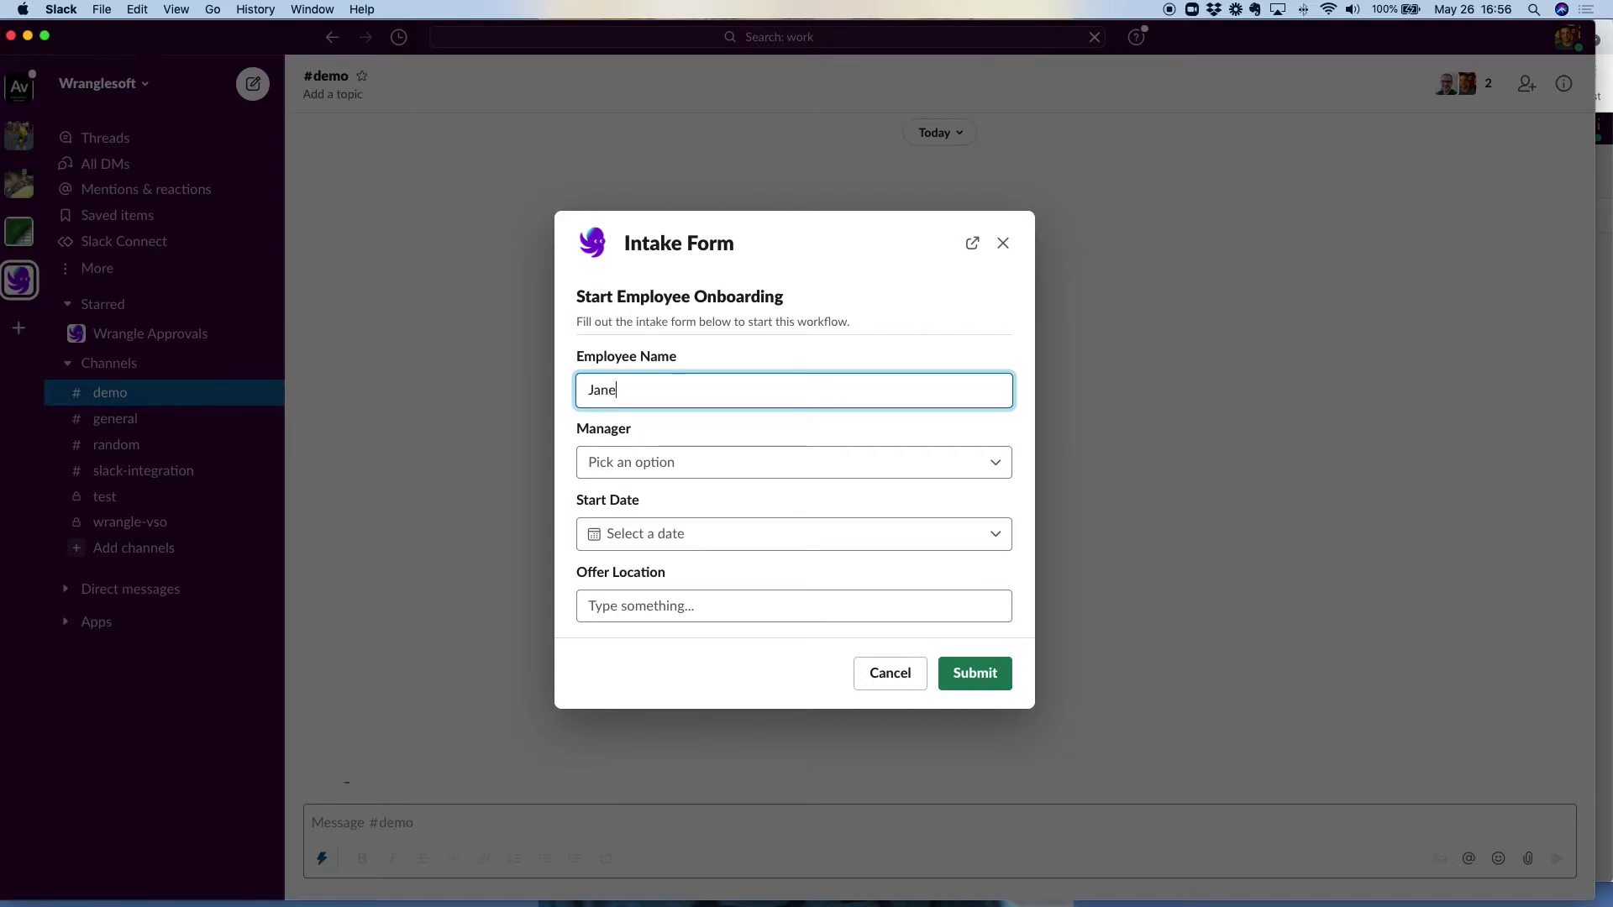
text( Doe)
click(956, 467)
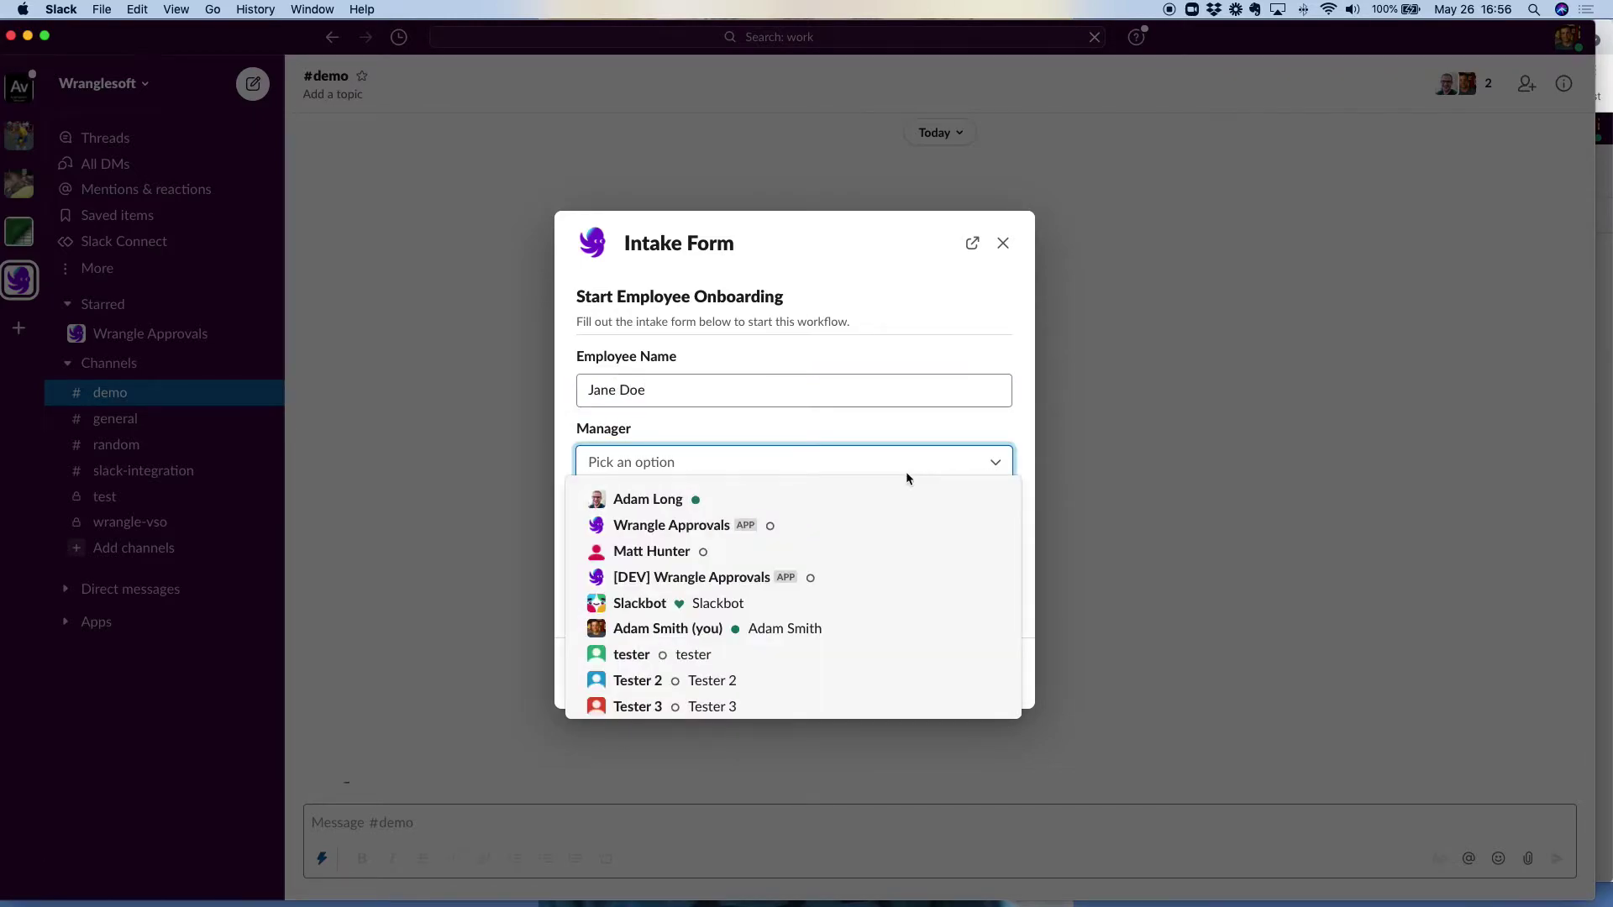
click(662, 625)
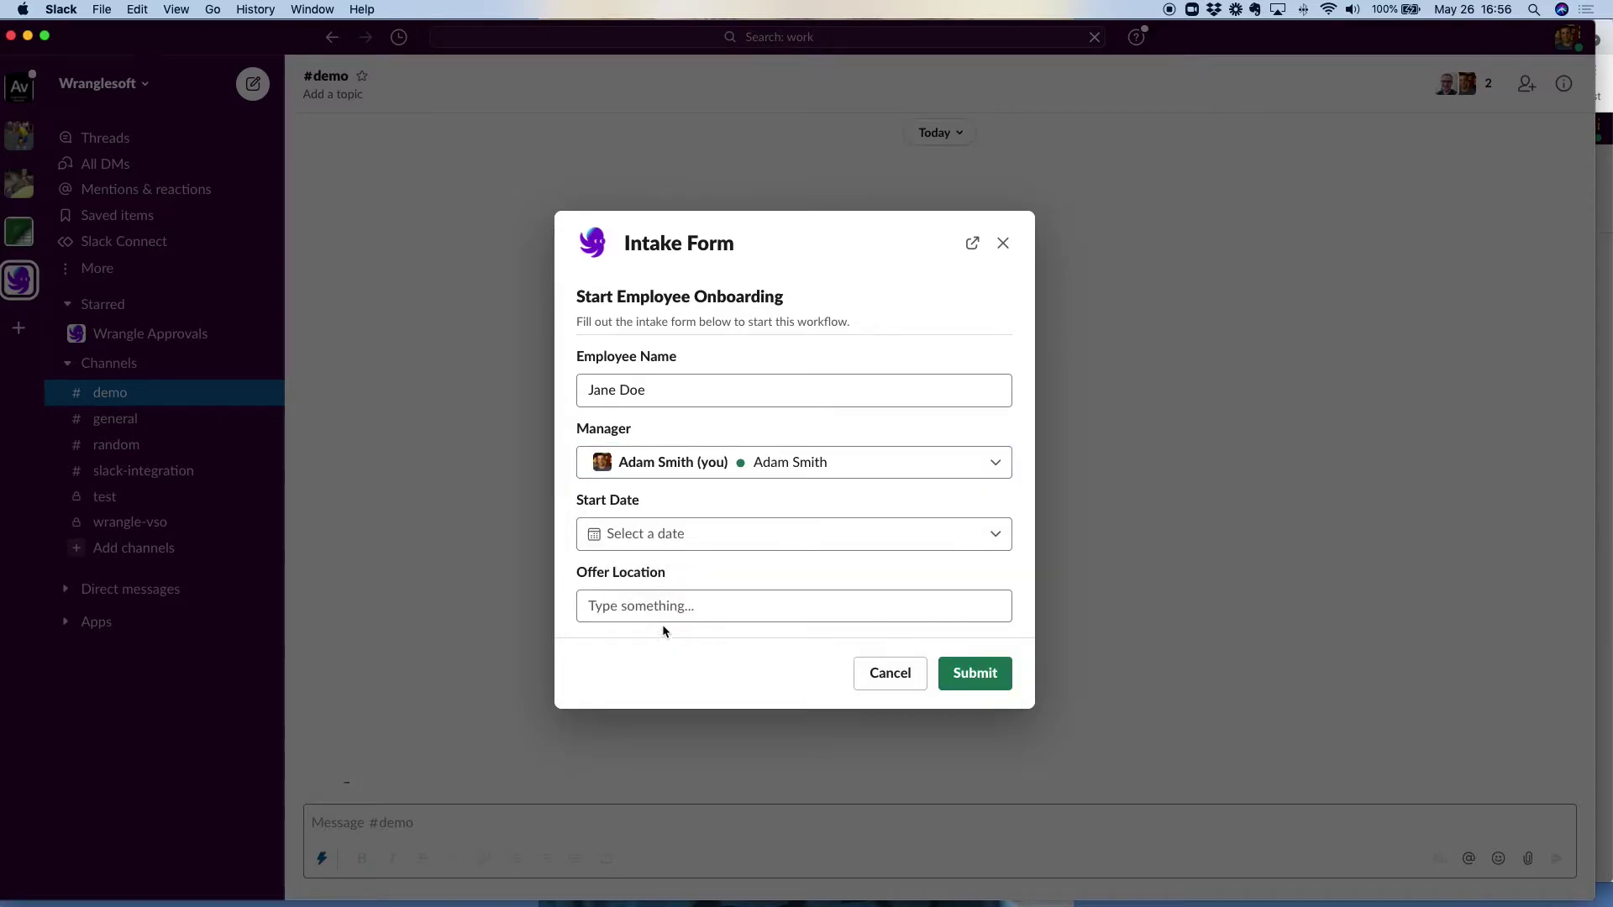
click(796, 538)
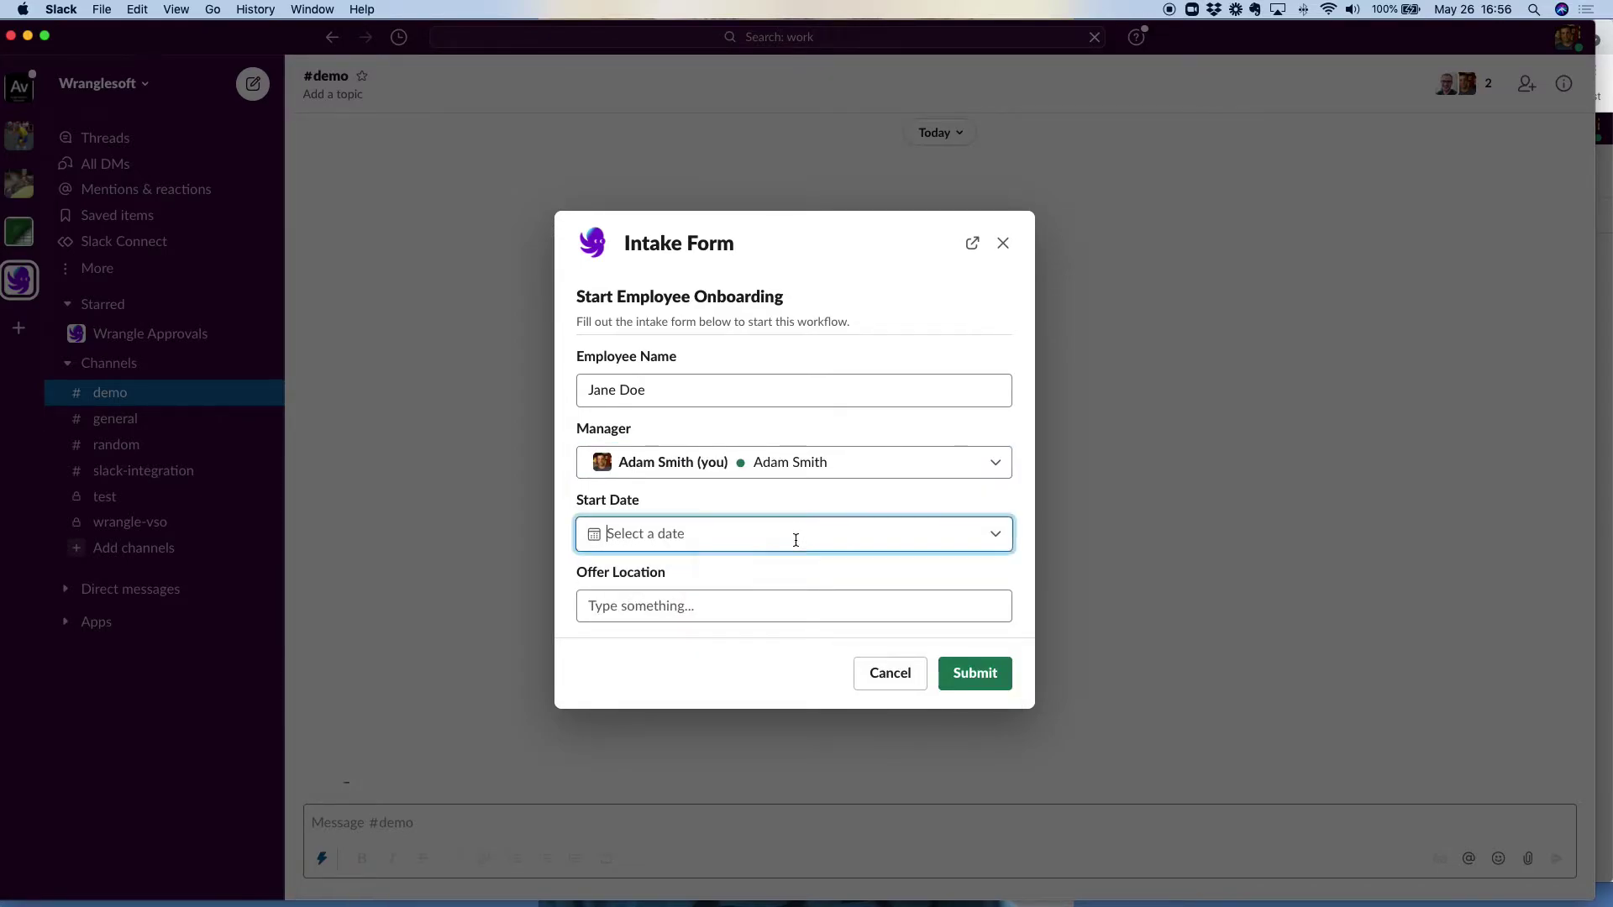
click(979, 579)
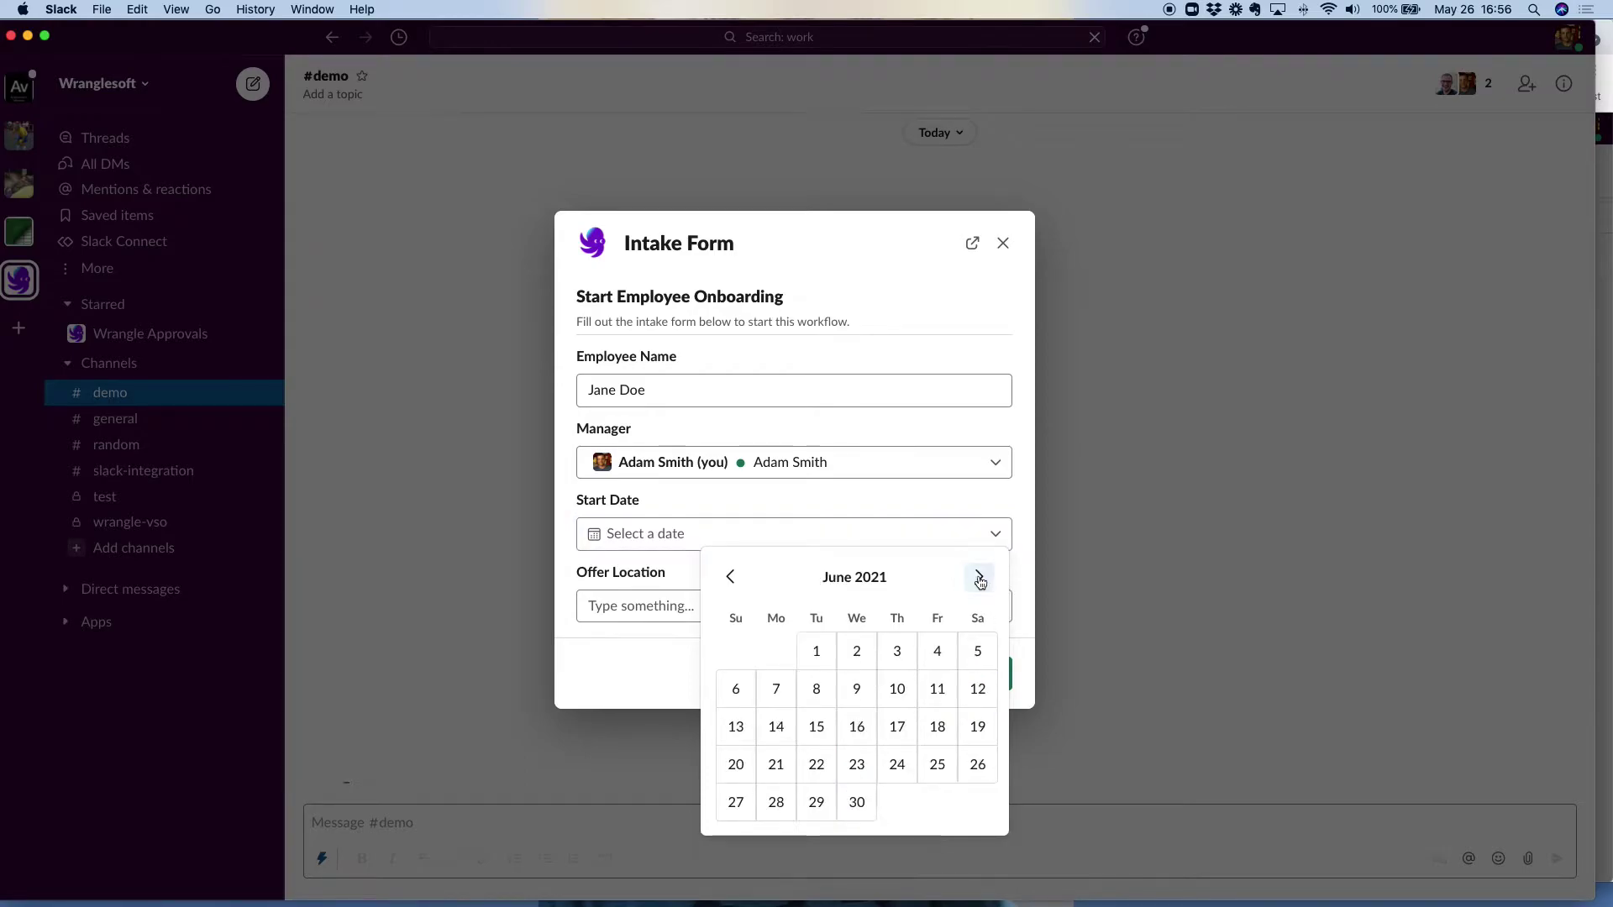
click(816, 725)
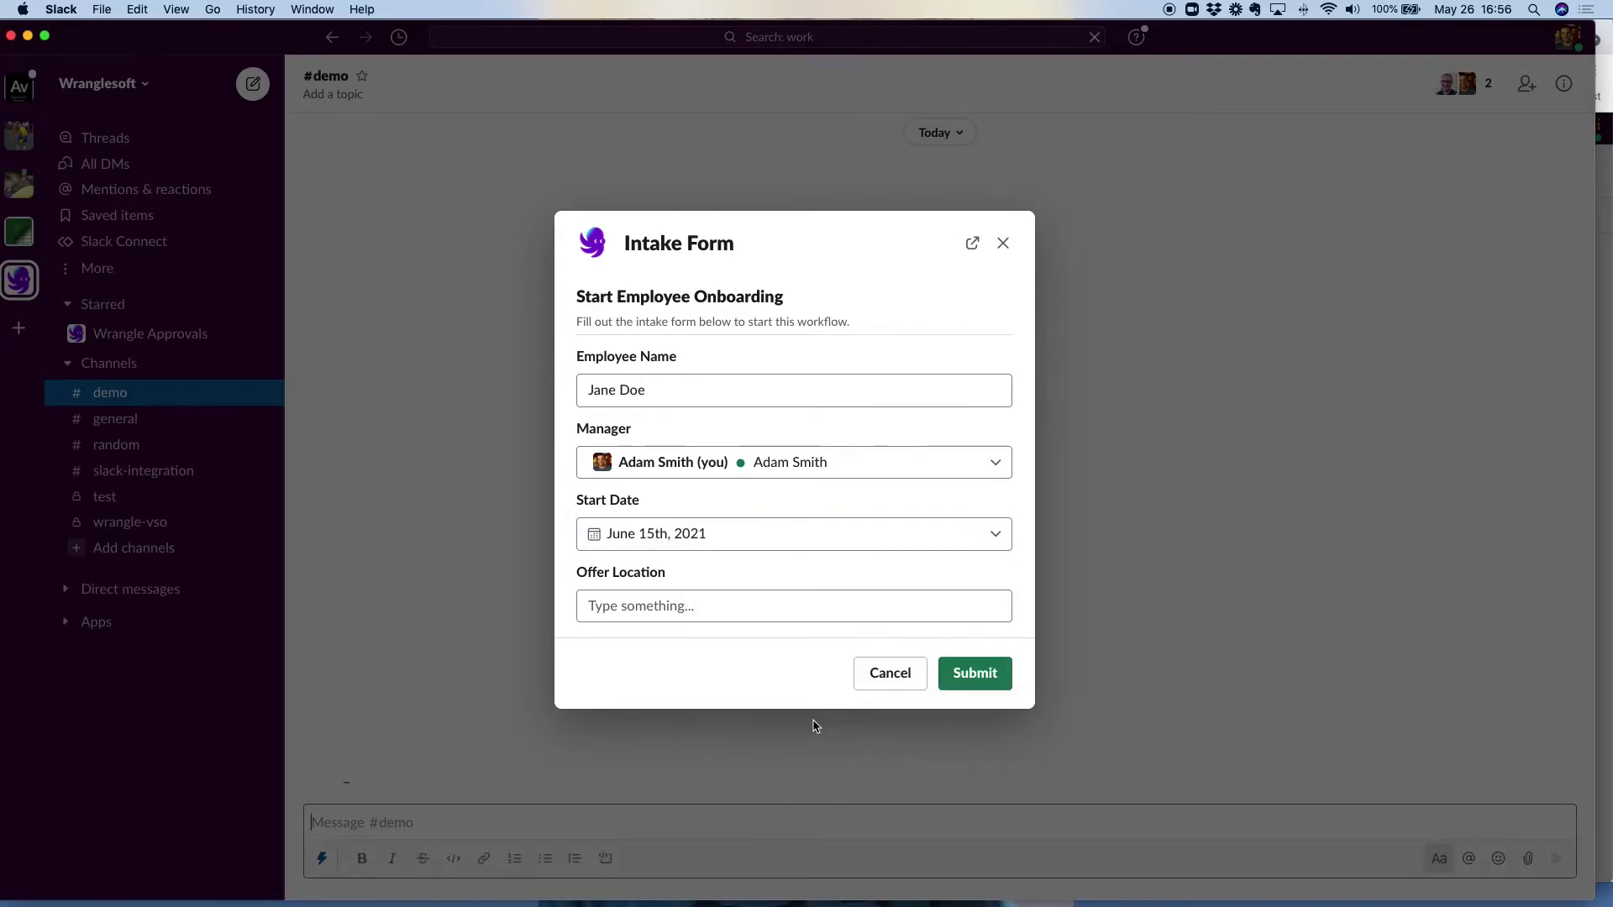
click(681, 607)
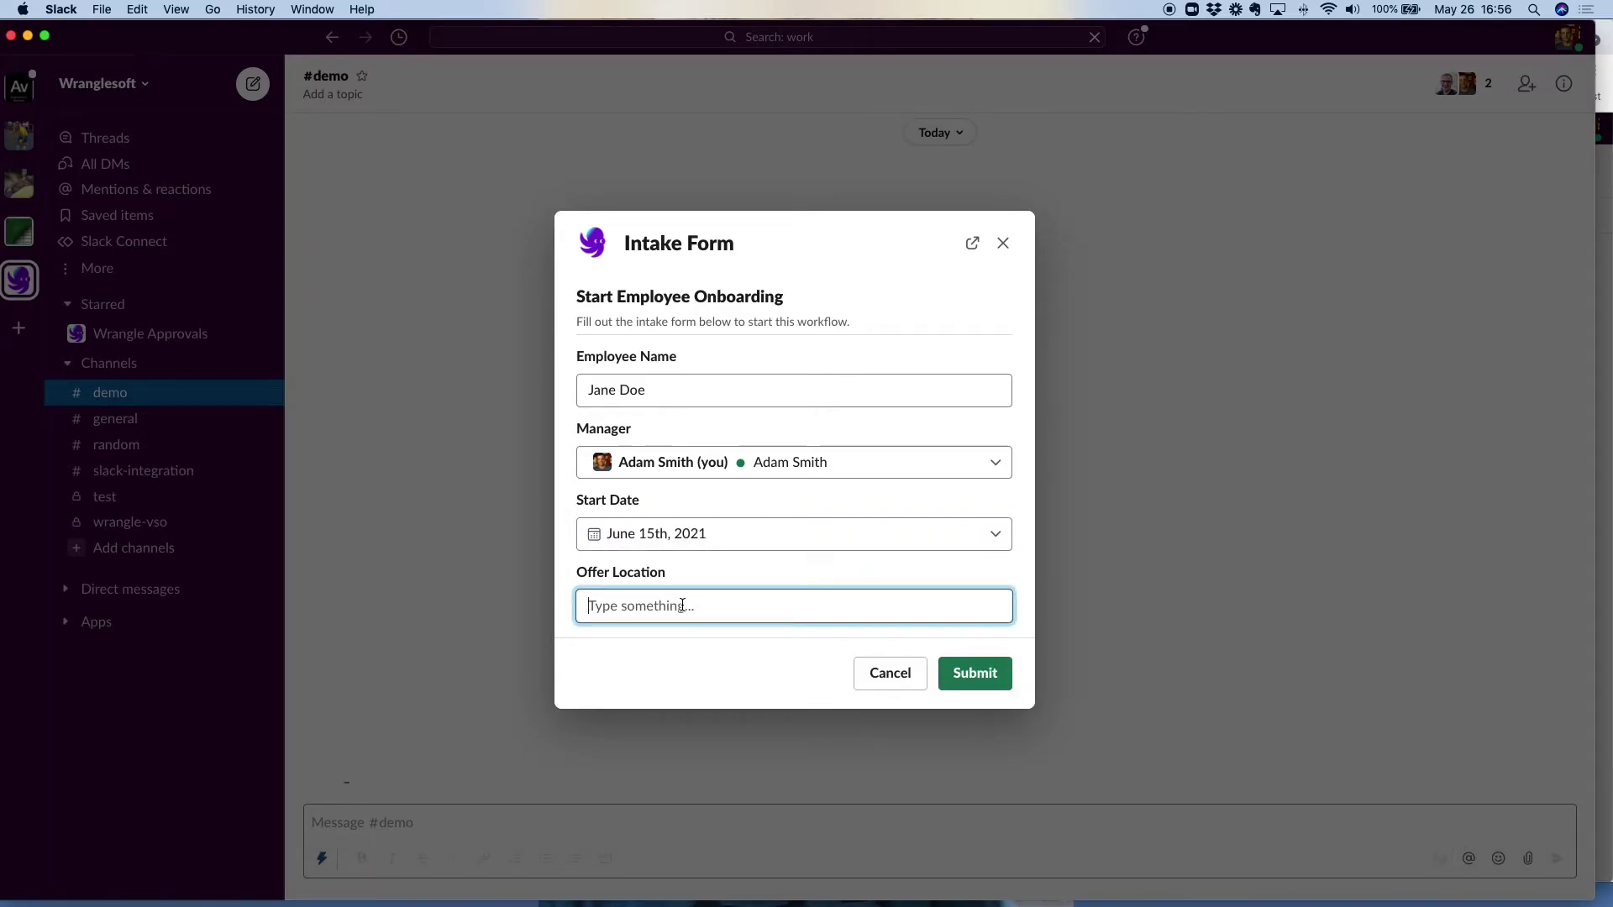
text(google.com)
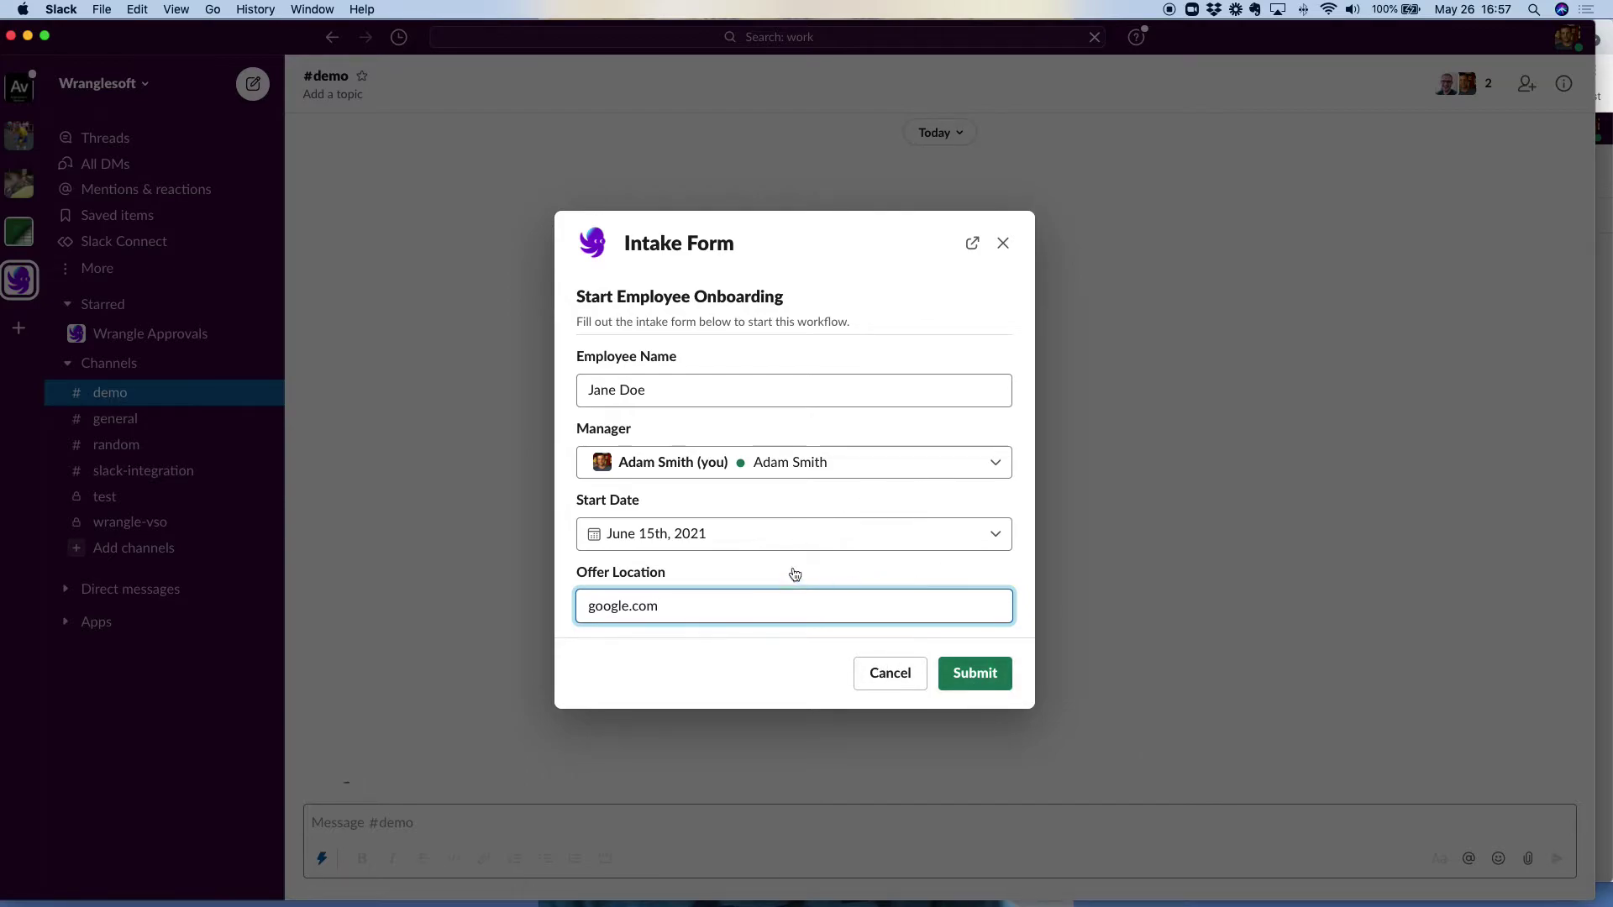
Submit the intake form and highlight the new approval's In Progress status.
click(979, 679)
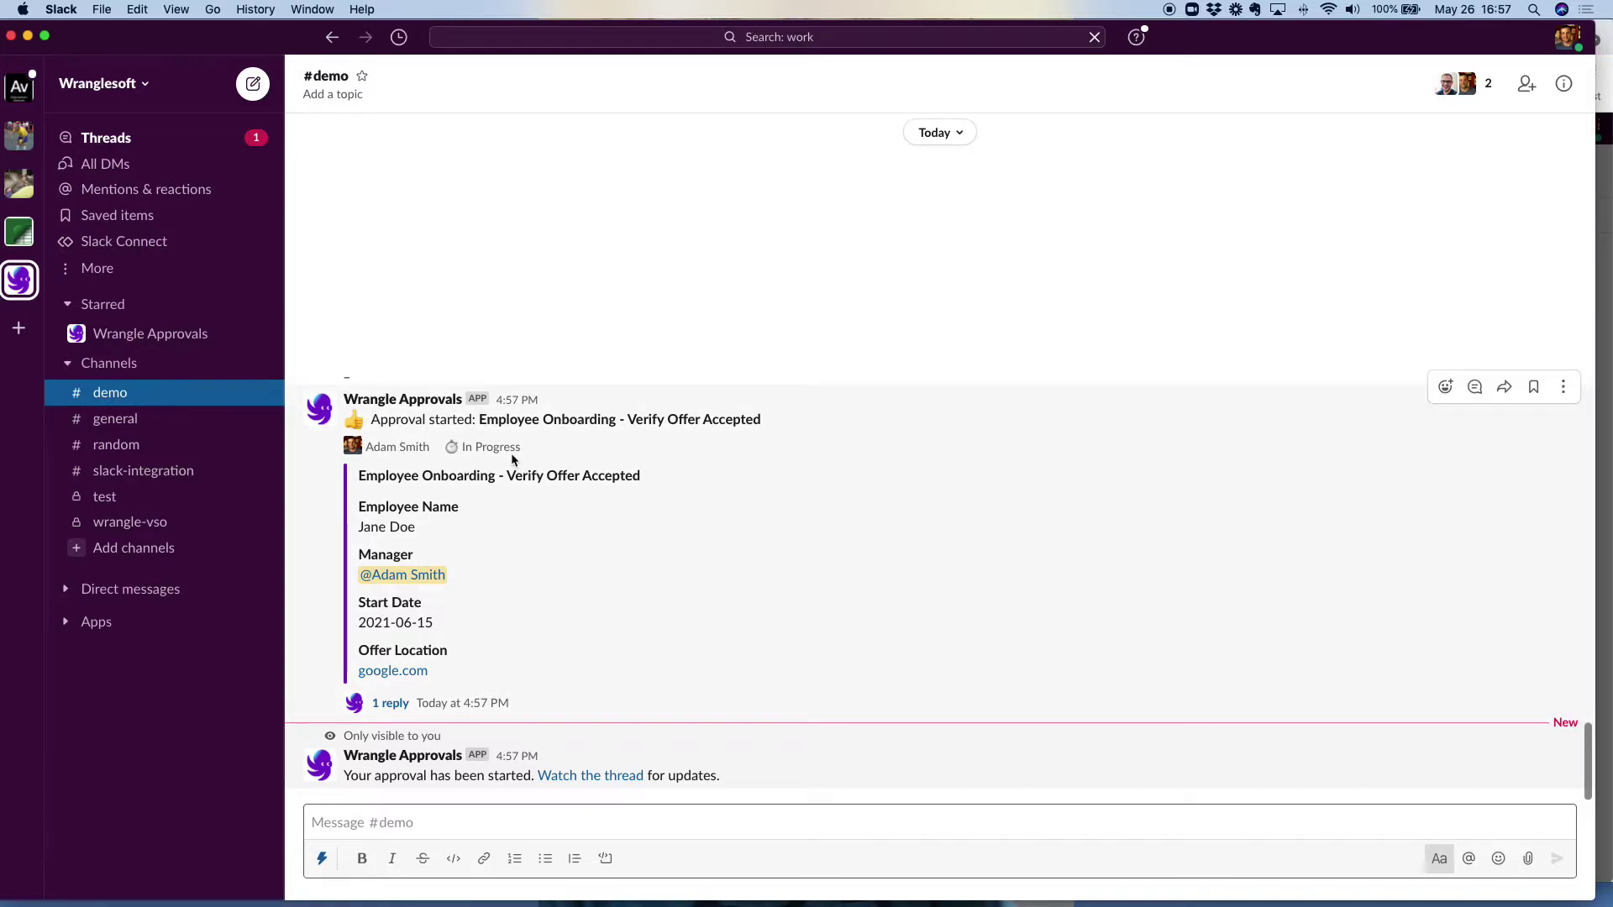
drag(522, 447, 446, 447)
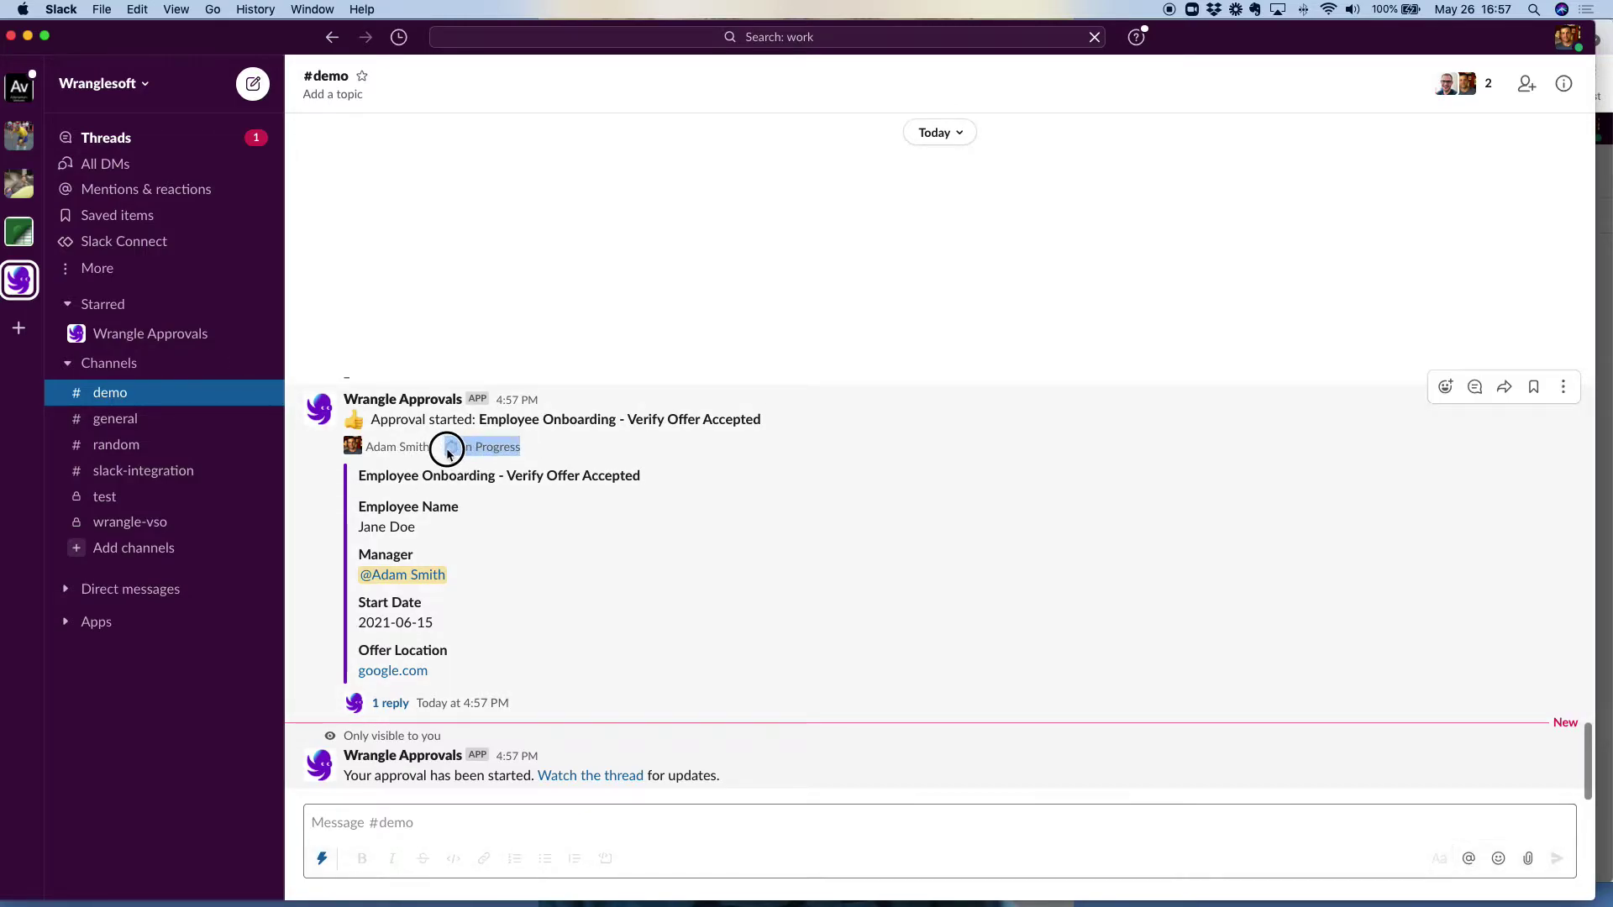
click(619, 459)
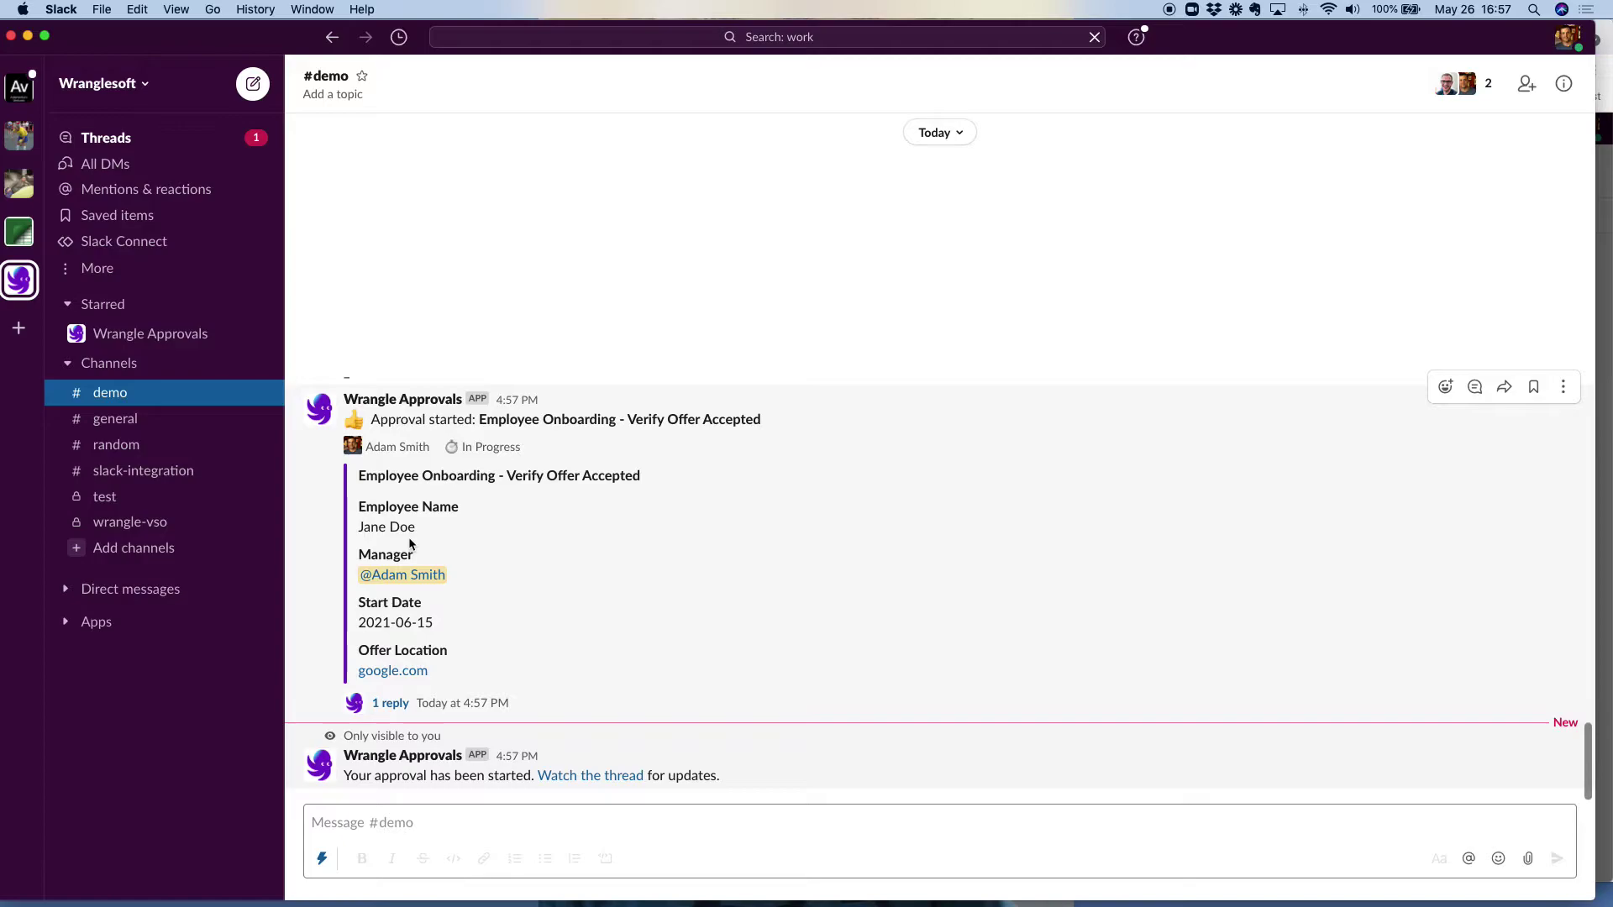
Open the approval's thread, widen it, and post the reply 'Reply'.
click(391, 704)
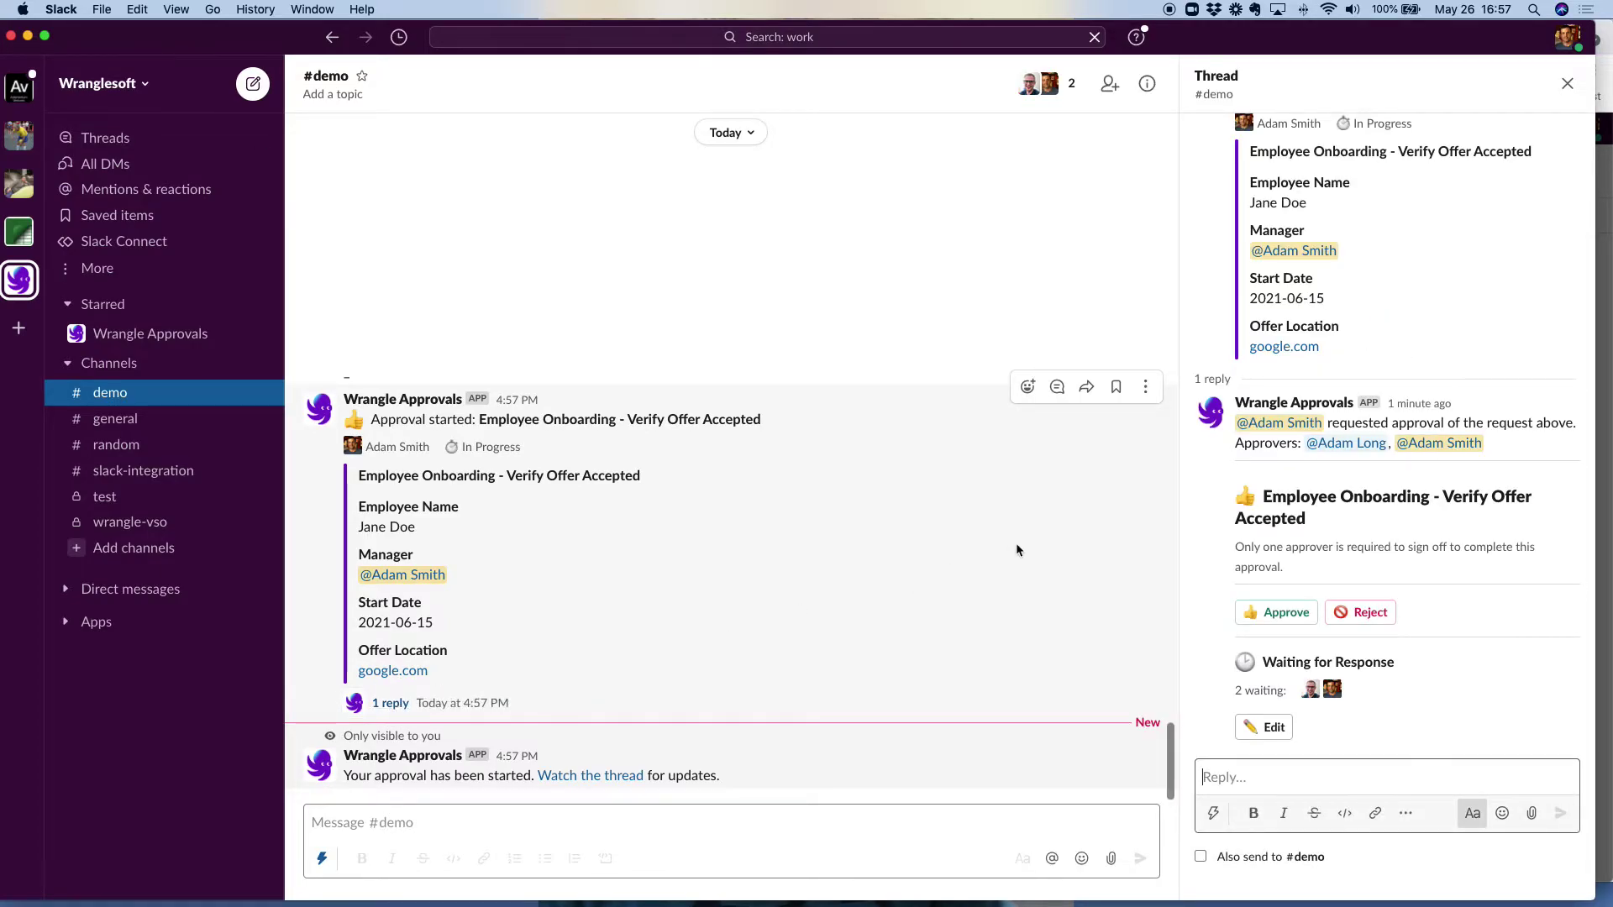
drag(1177, 516, 997, 522)
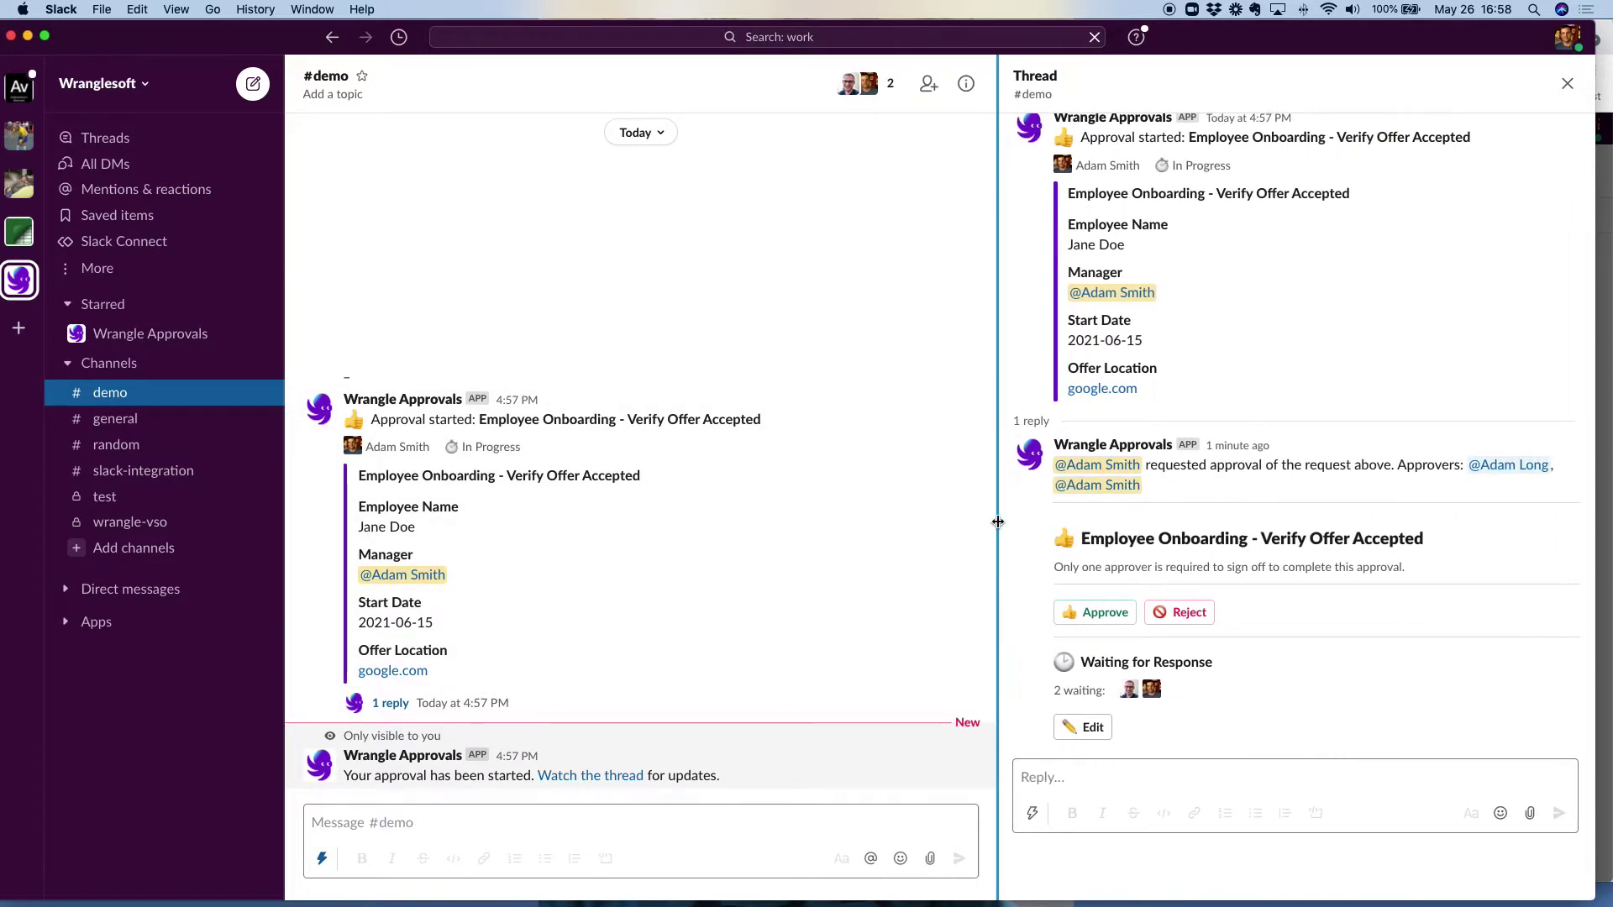
scroll(1167, 417, up, 1)
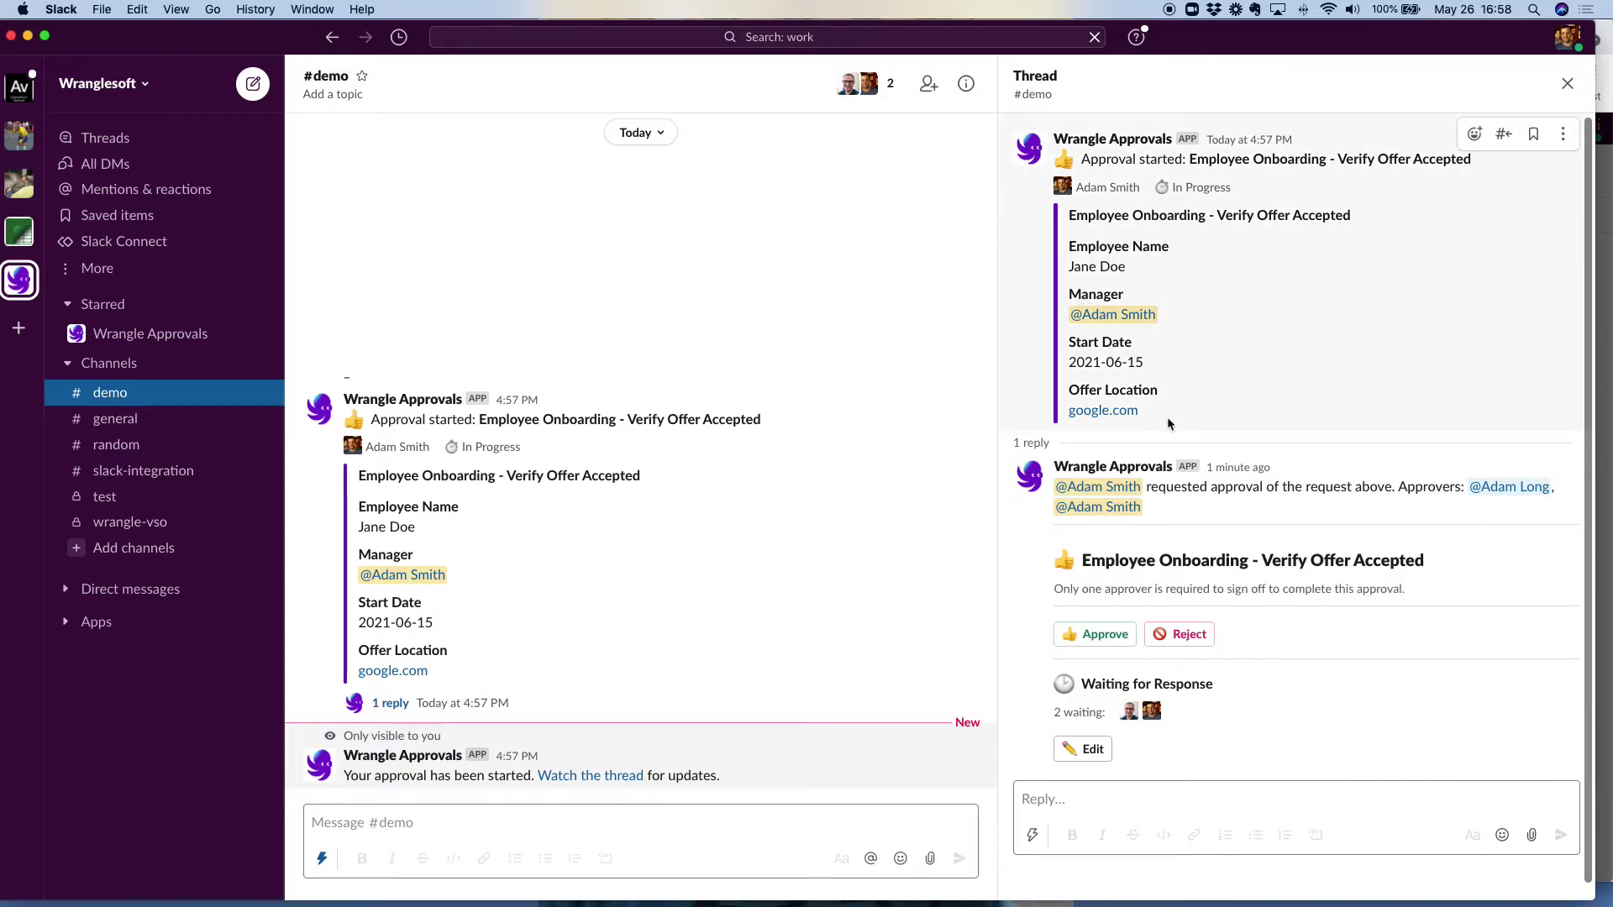
click(1101, 799)
text(Reply)
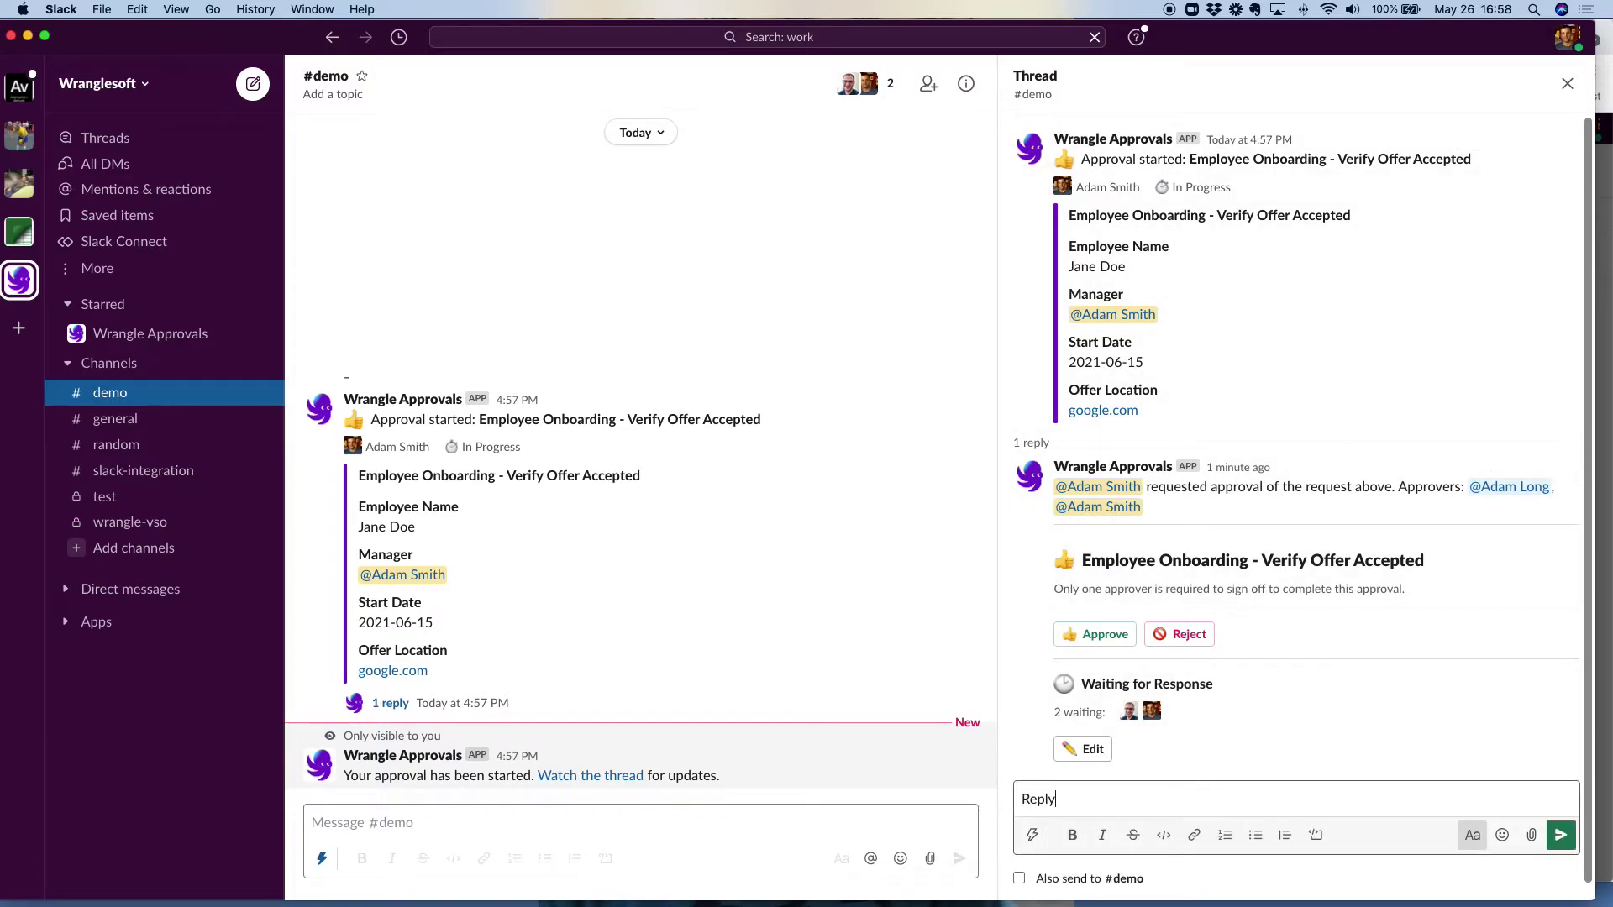
key(Return)
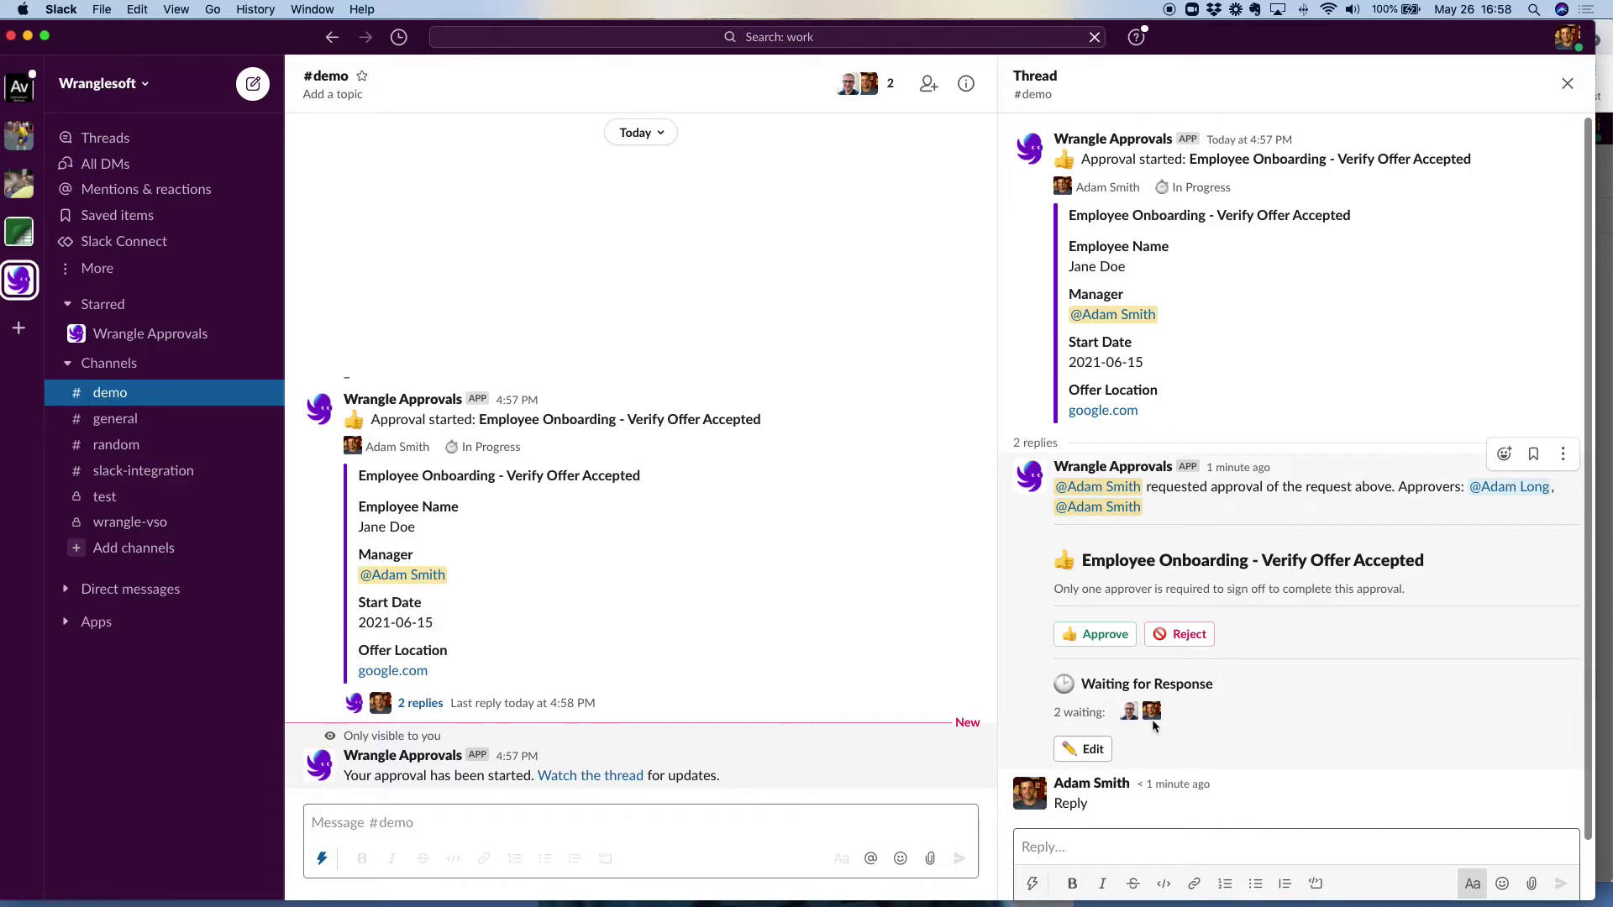
Approve Verify Offer Accepted, close the thread, and highlight the checklist's In Progress status.
click(1104, 641)
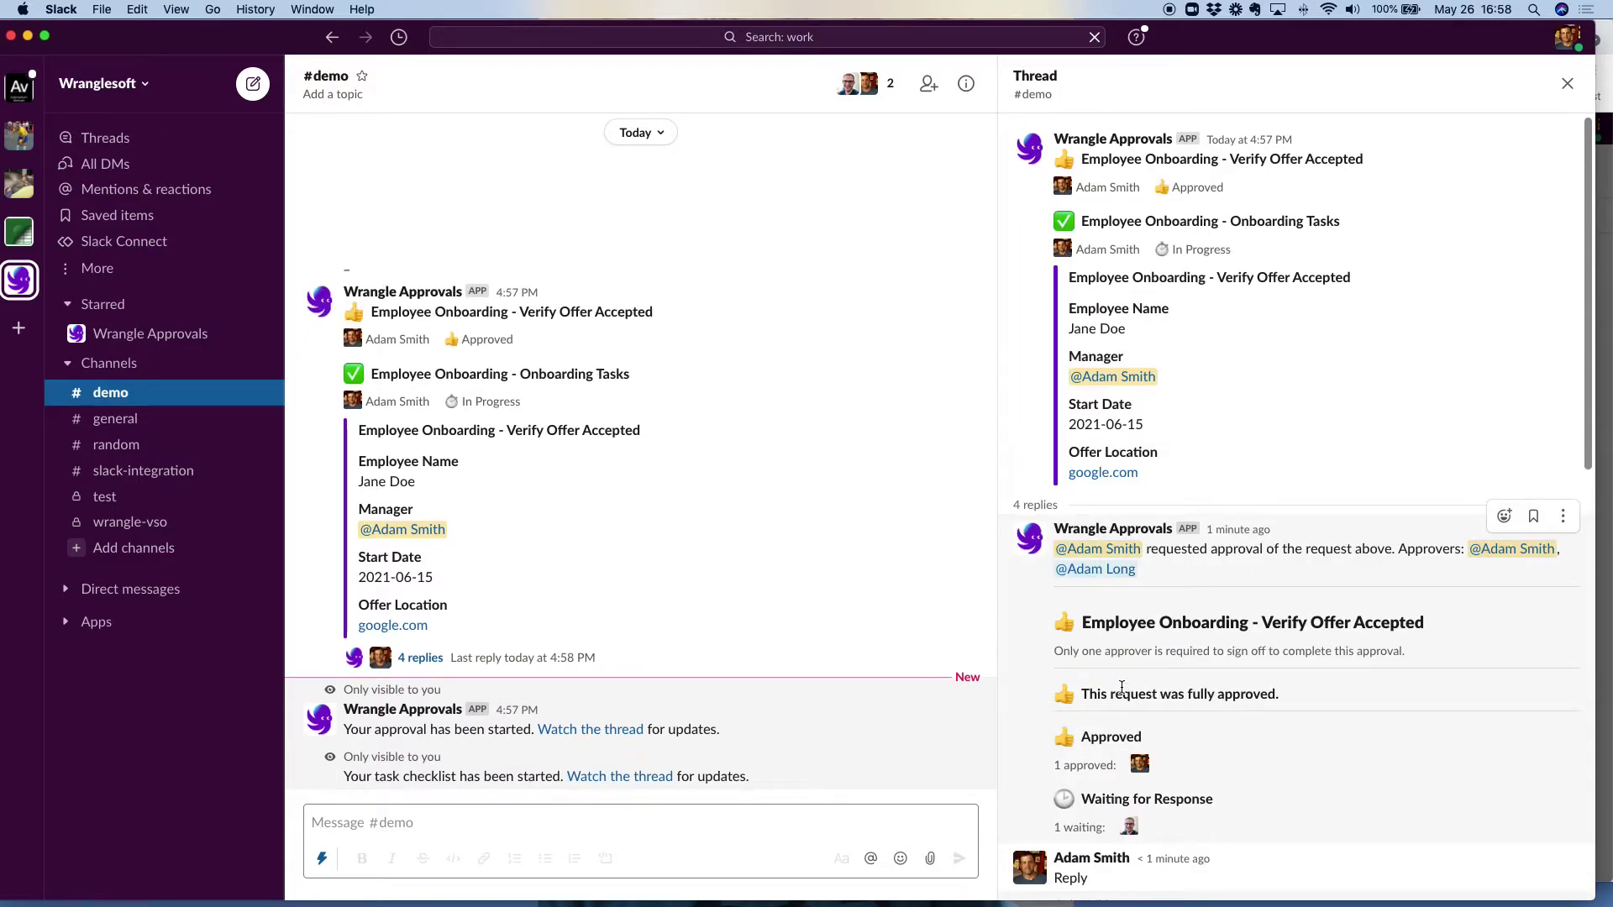
click(1568, 84)
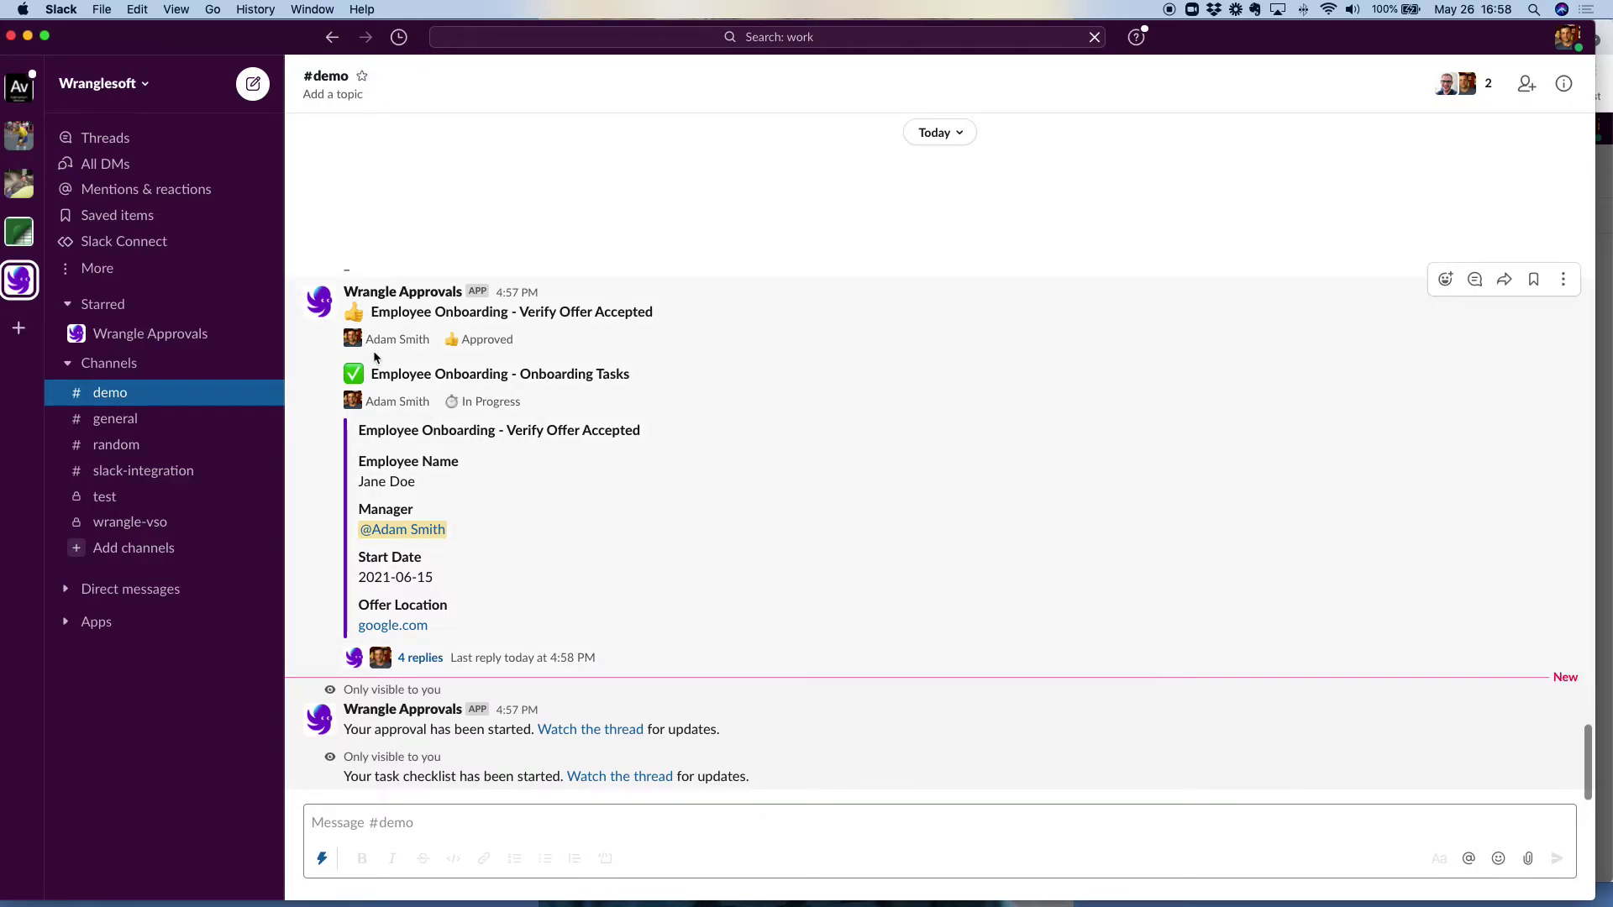
drag(537, 402, 468, 403)
Open the onboarding message's '4 replies' thread and scroll down to its four unchecked tasks.
click(413, 659)
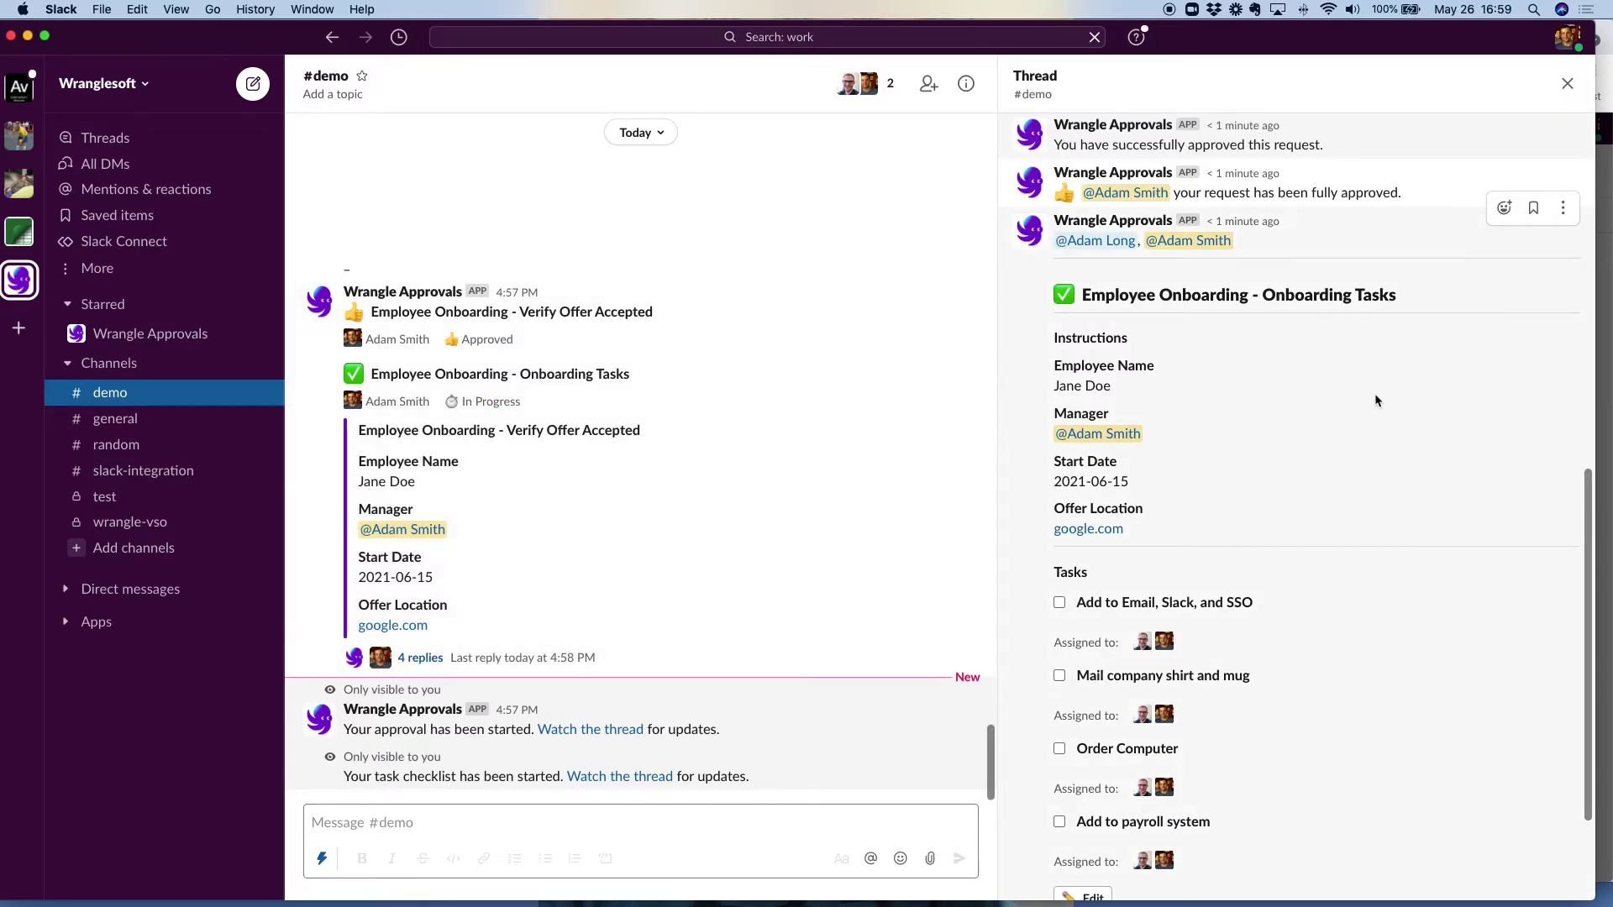
scroll(1342, 463, up, 10)
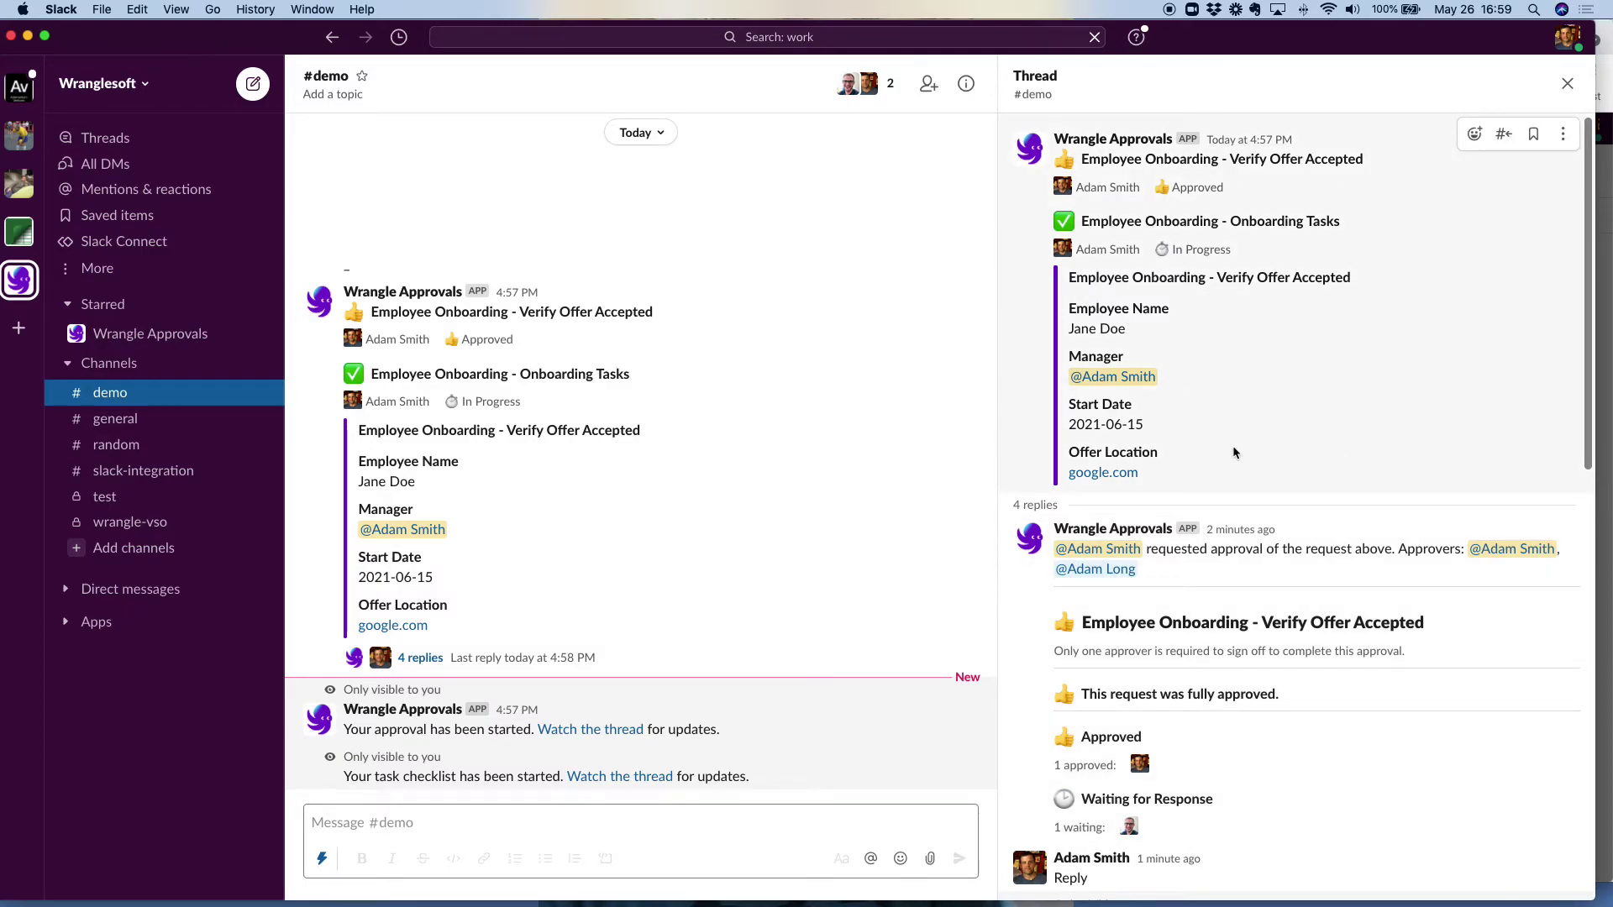
scroll(1222, 509, down, 1)
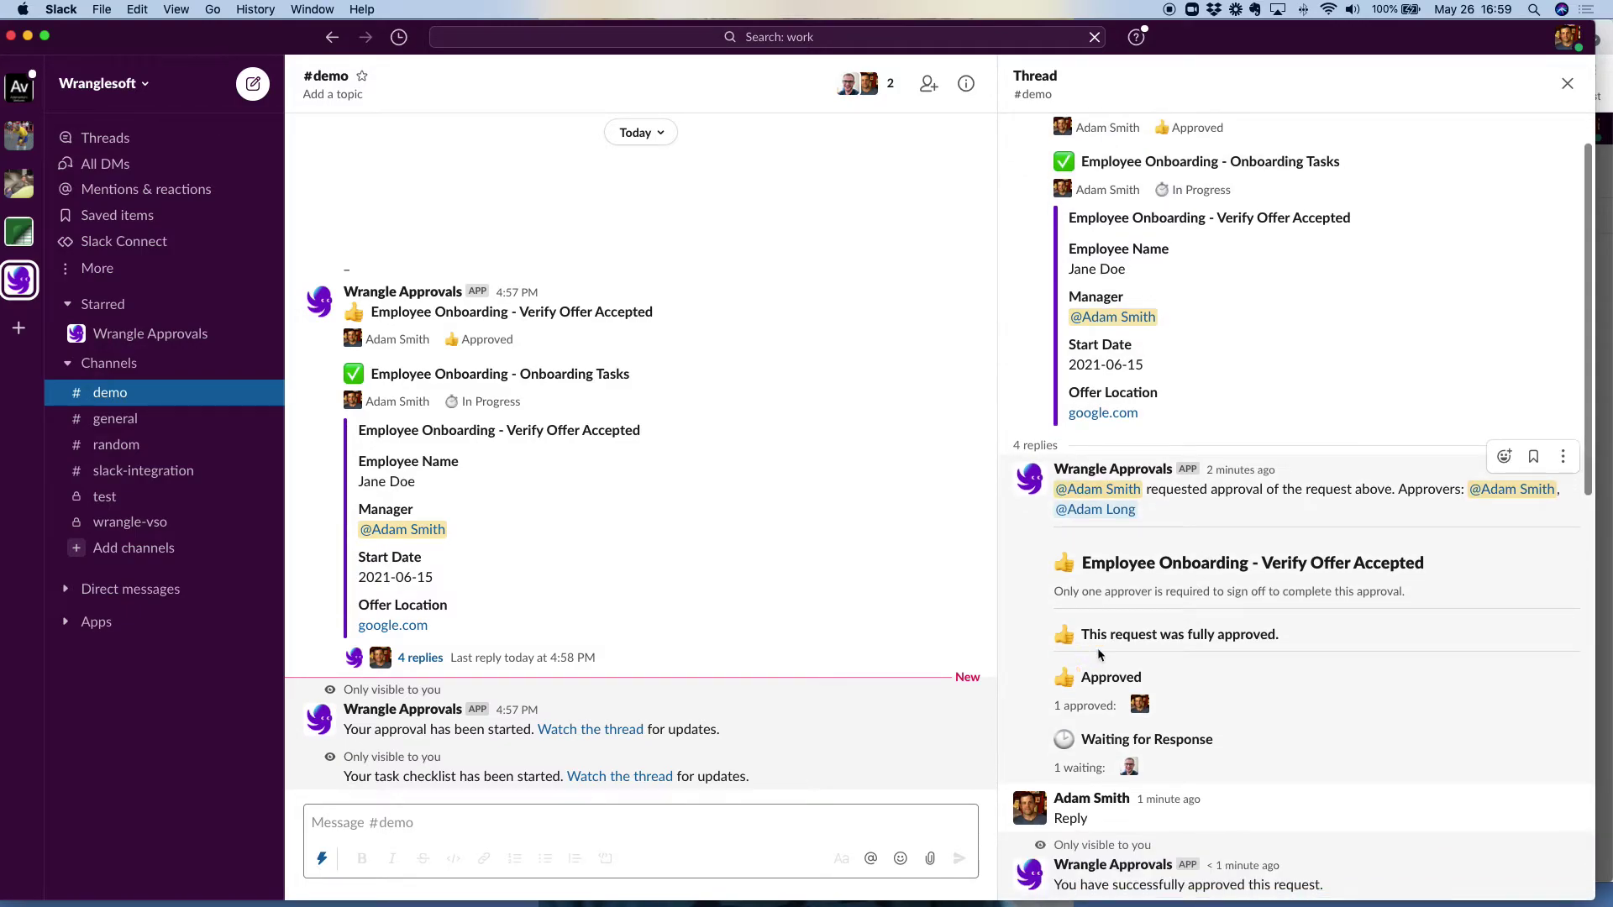
scroll(1249, 643, down, 1)
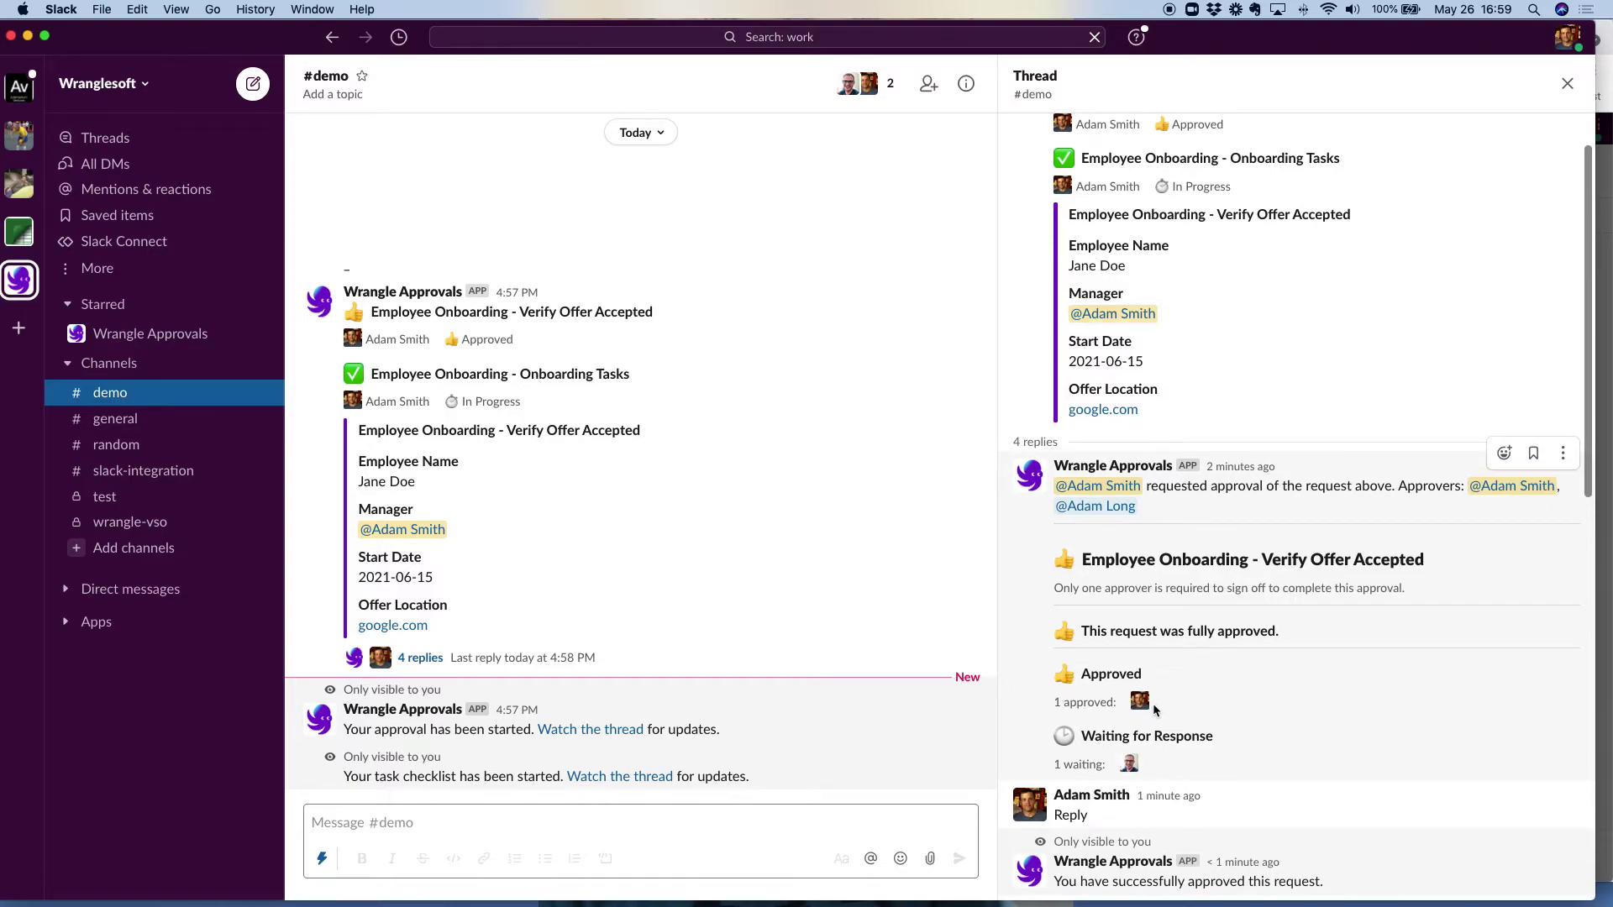
scroll(1172, 682, down, 2)
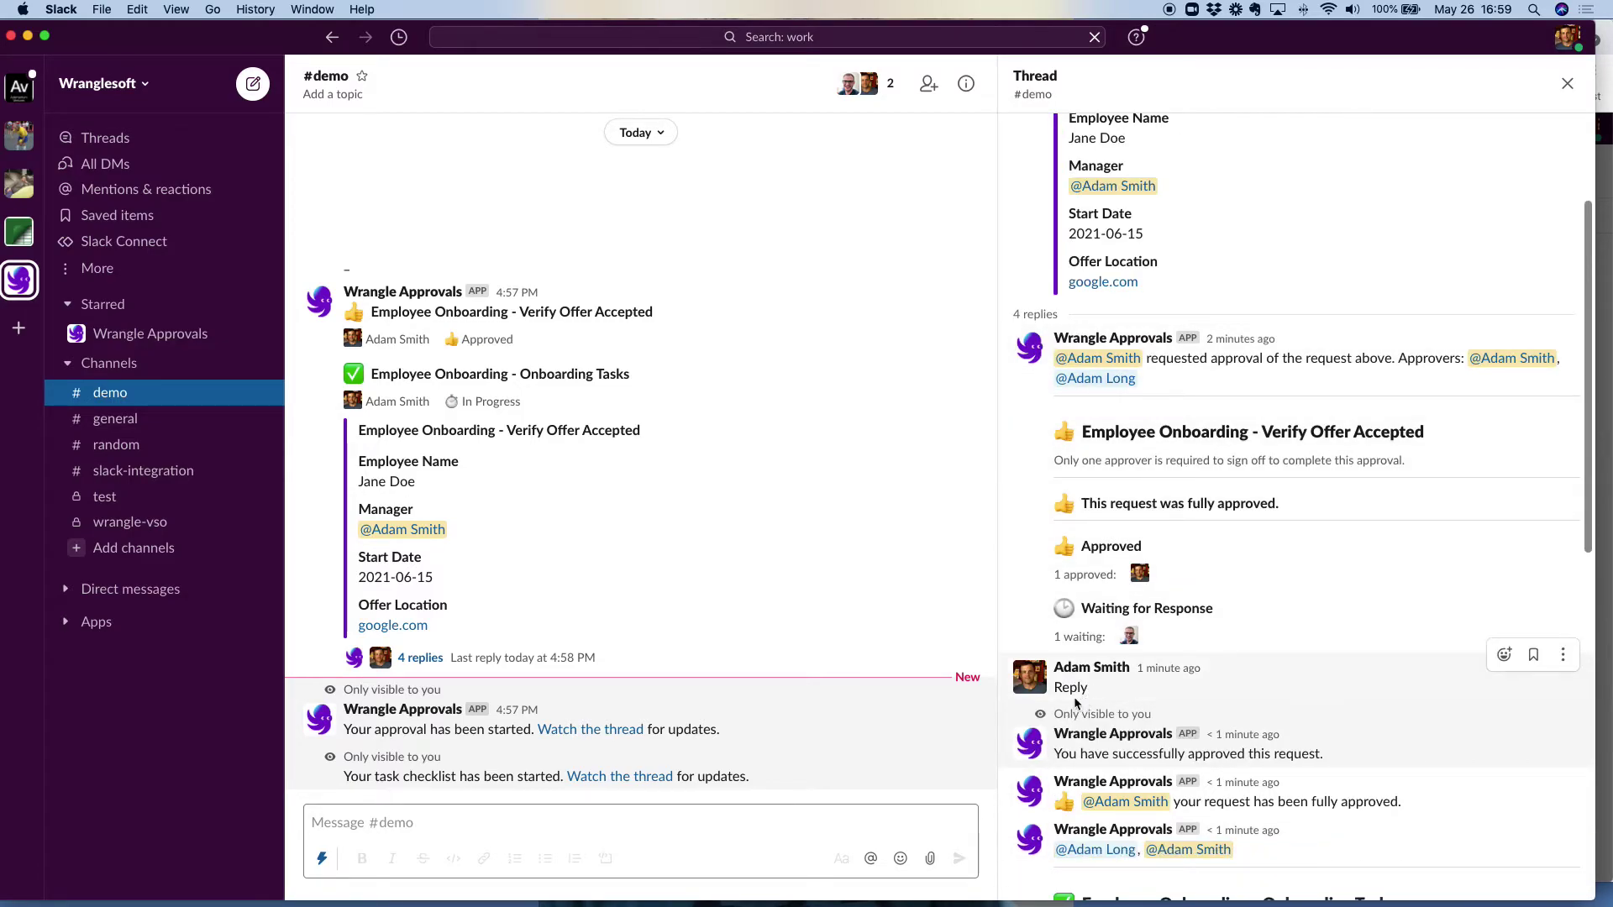
scroll(1228, 688, down, 2)
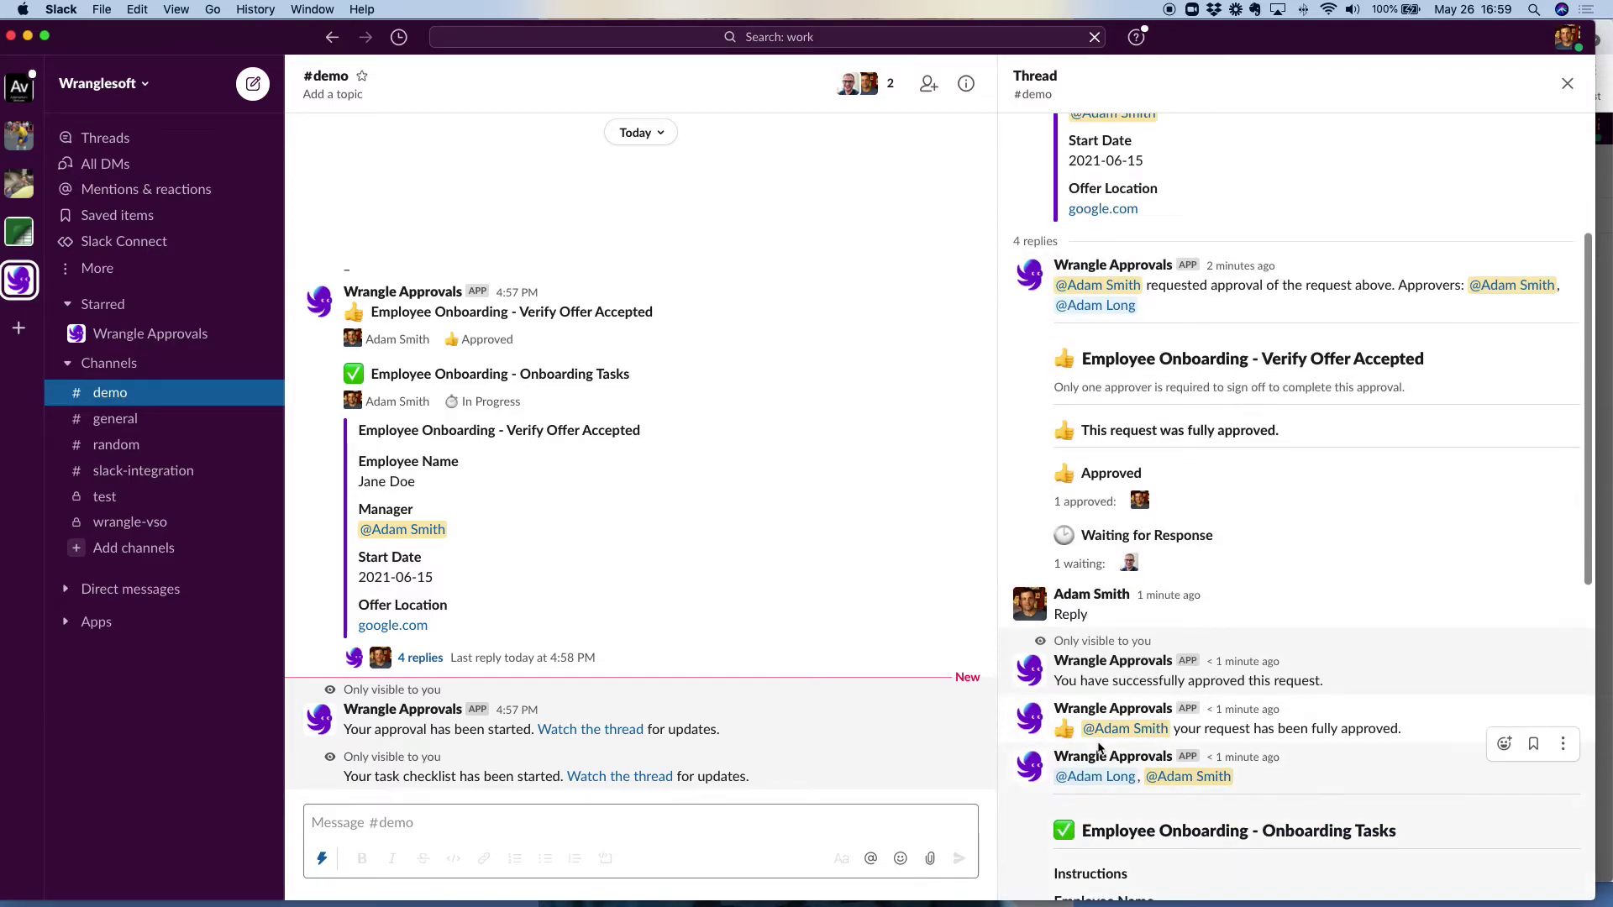
scroll(1255, 714, down, 5)
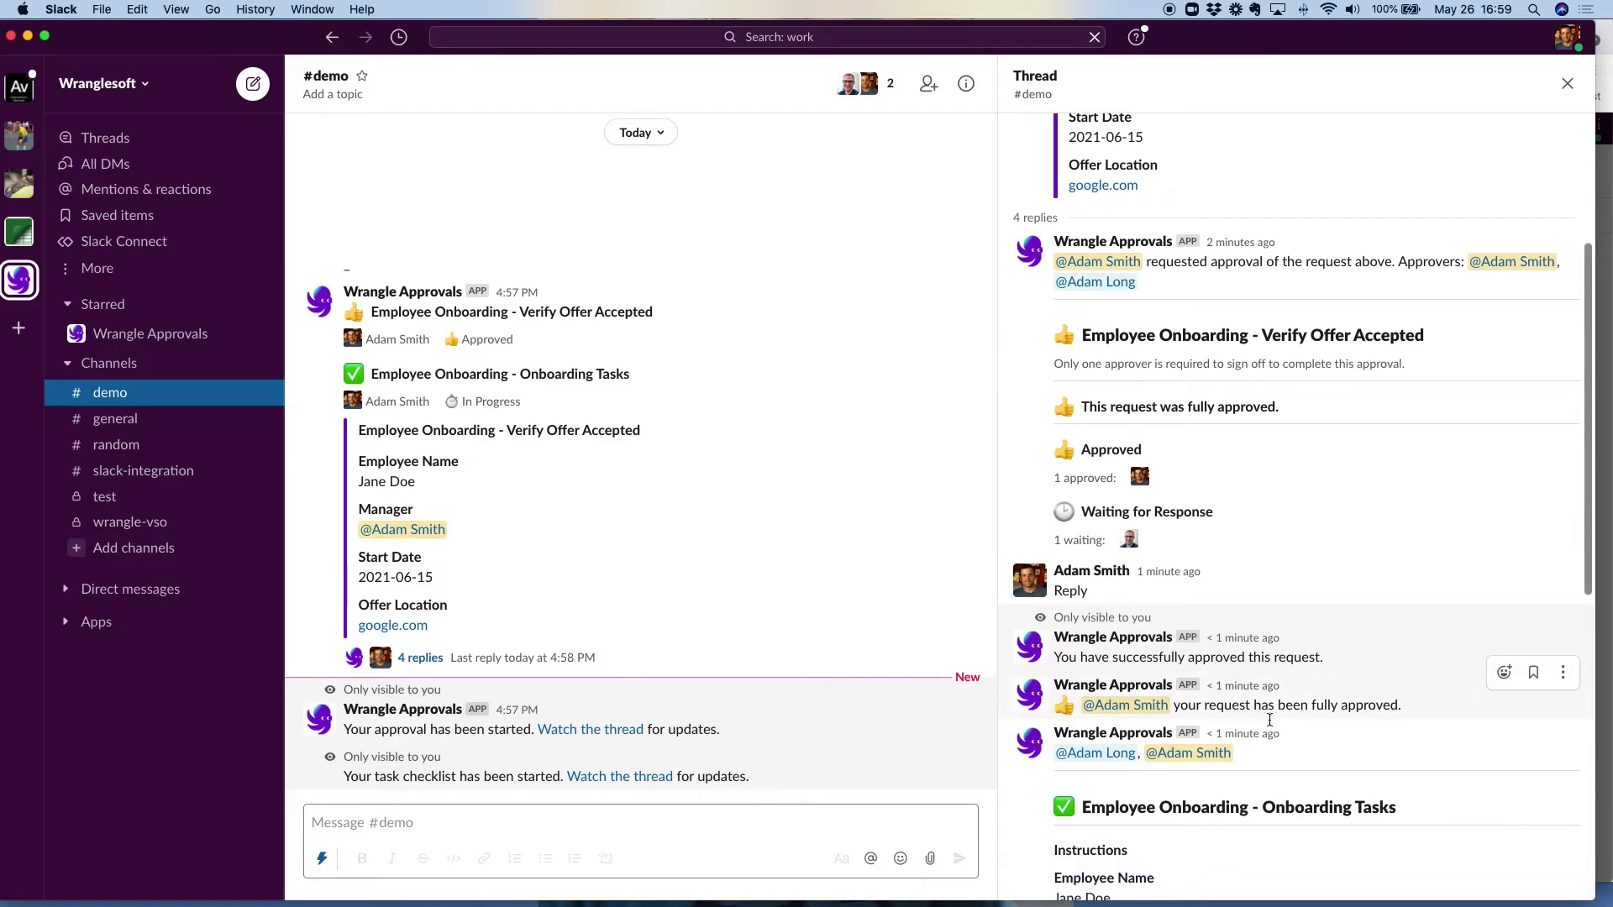
scroll(1251, 705, down, 7)
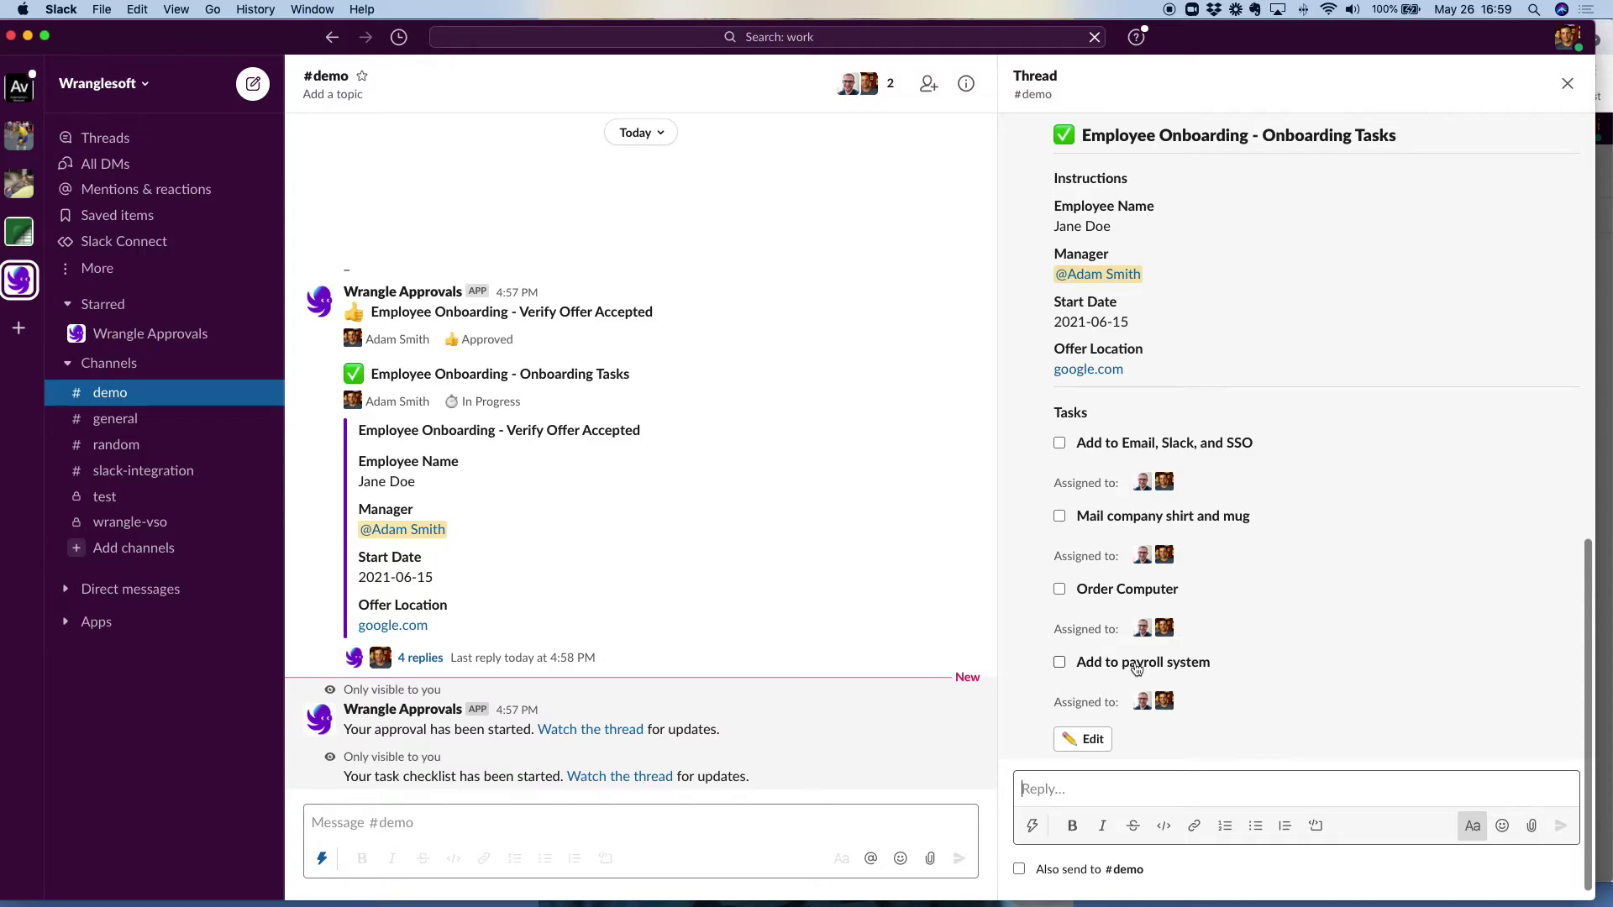
Check off 'Add to Email, Slack, and SSO' and 'Mail company shirt and mug'.
click(1060, 445)
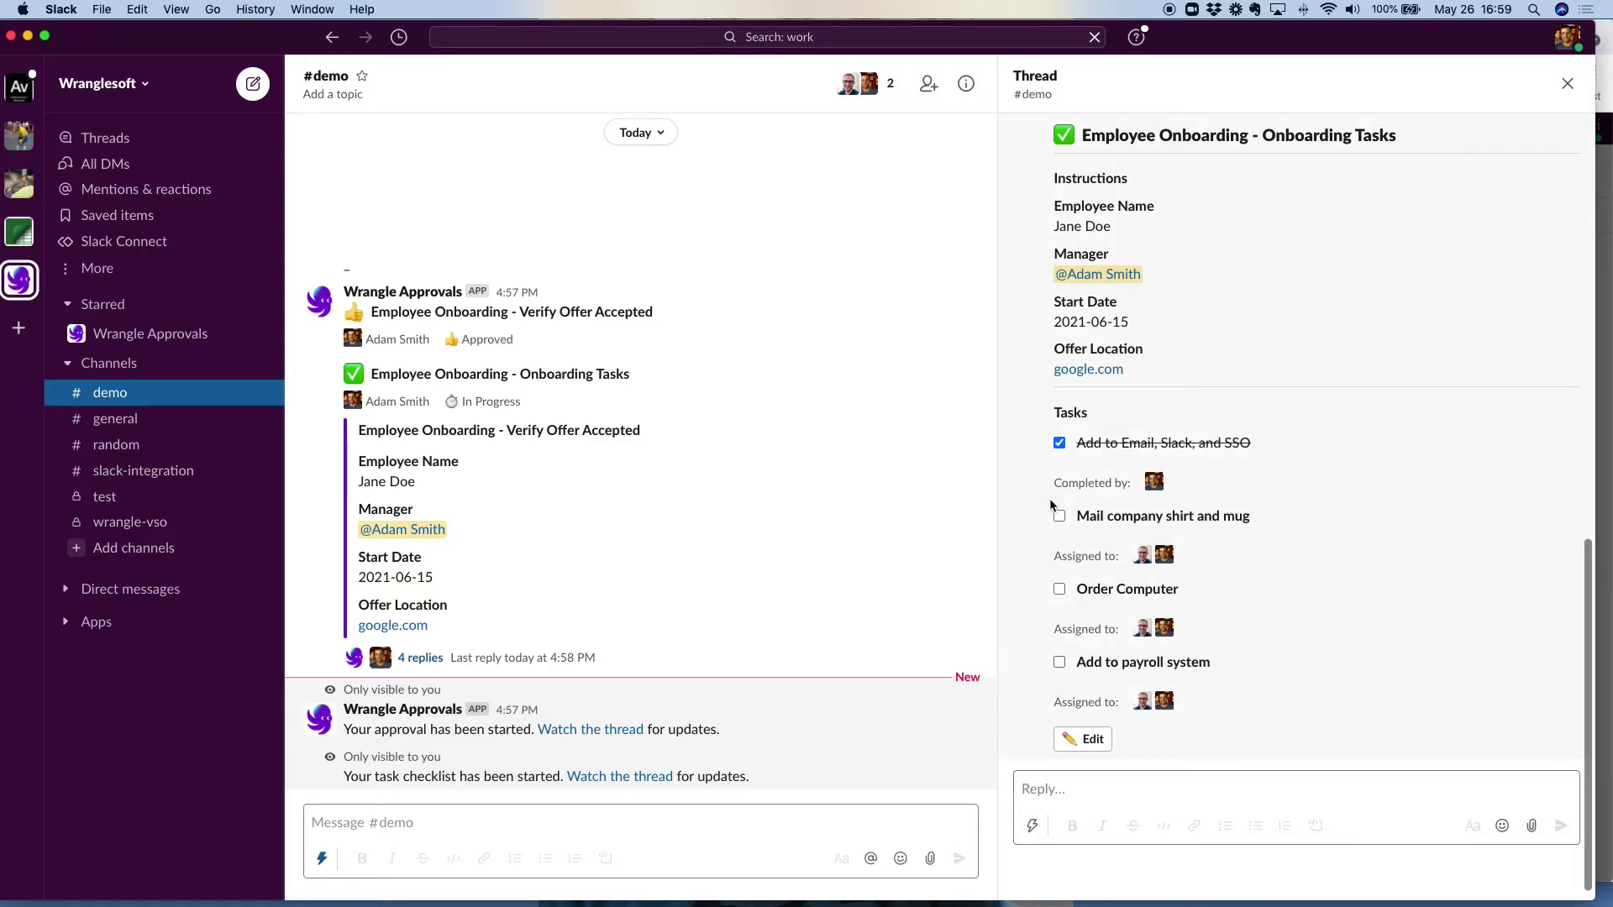
click(1060, 518)
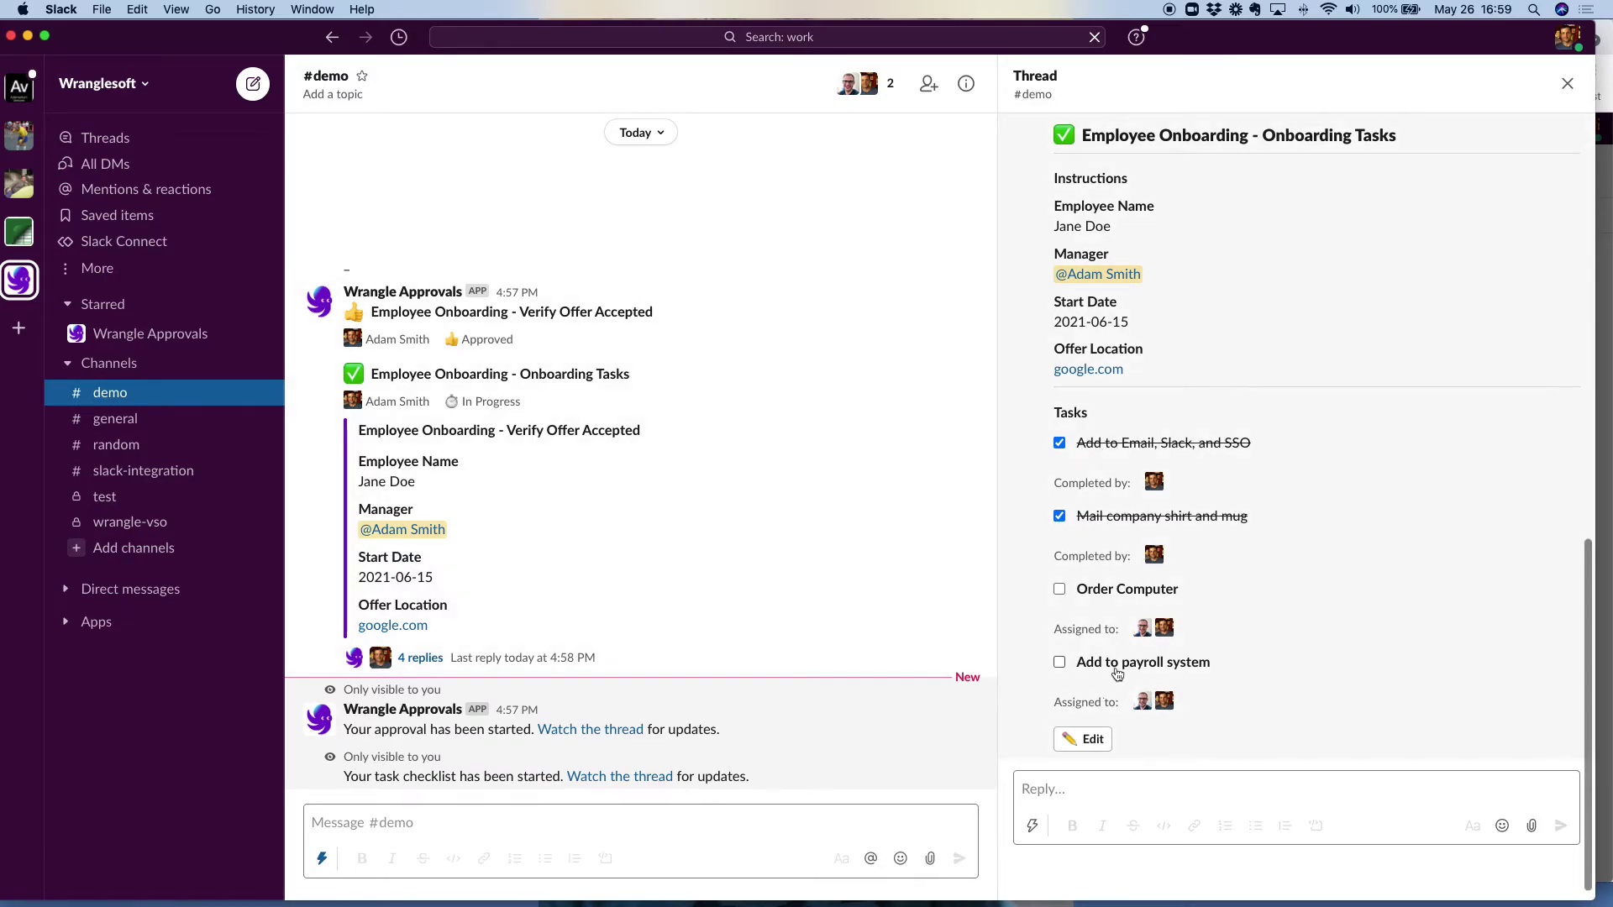
Edit the checklist, removing the second assignee from Order Computer and Add to payroll system.
click(1090, 743)
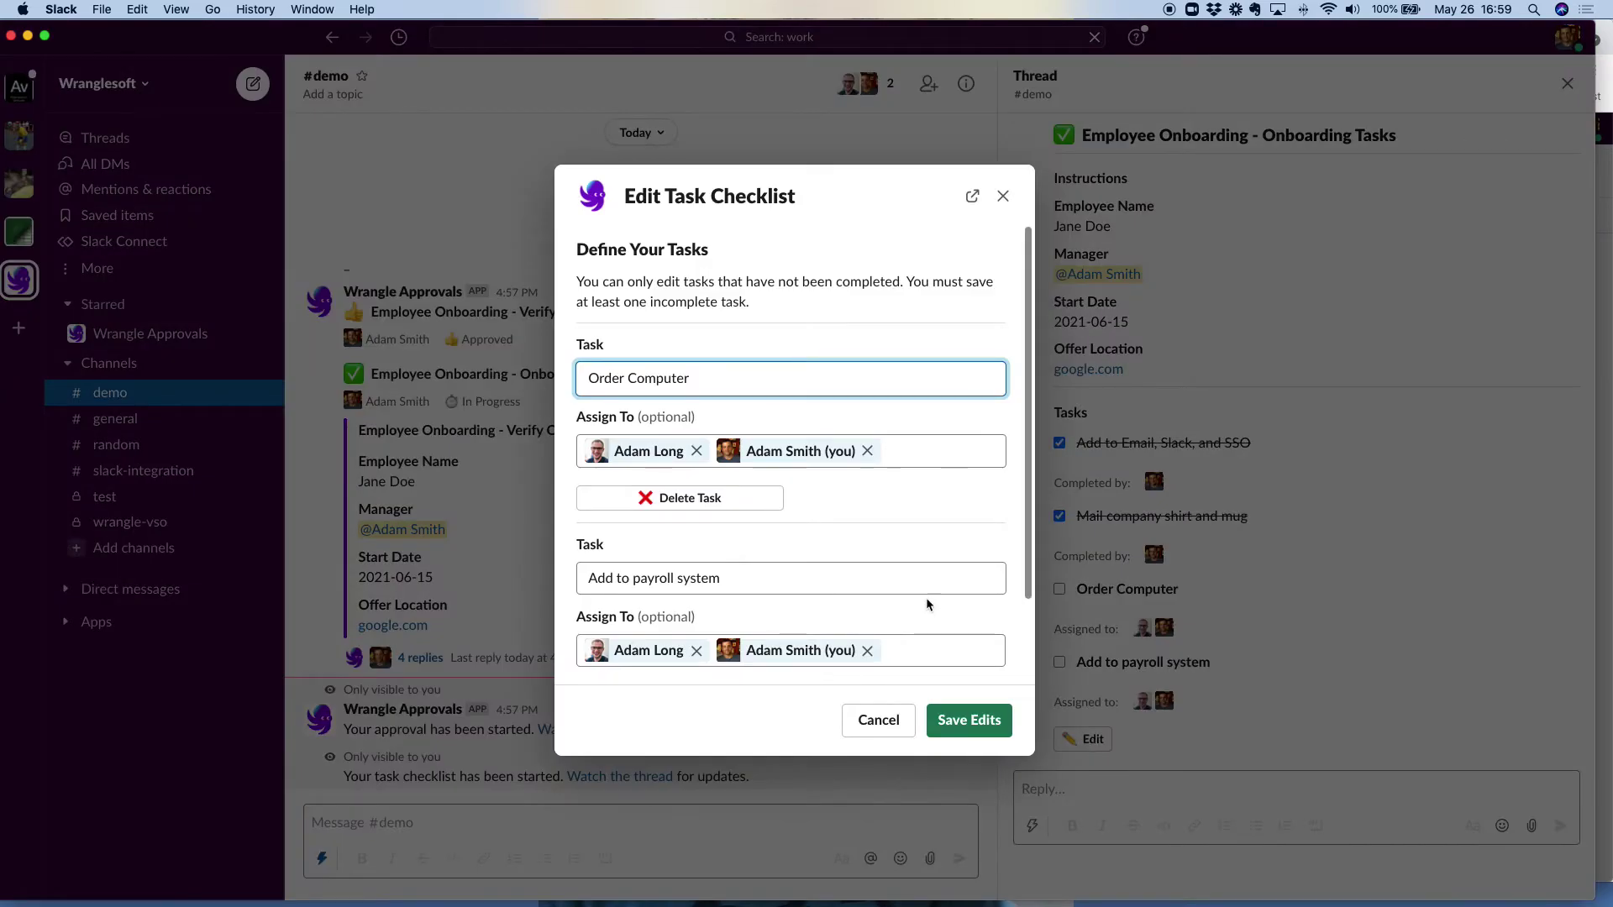
click(697, 451)
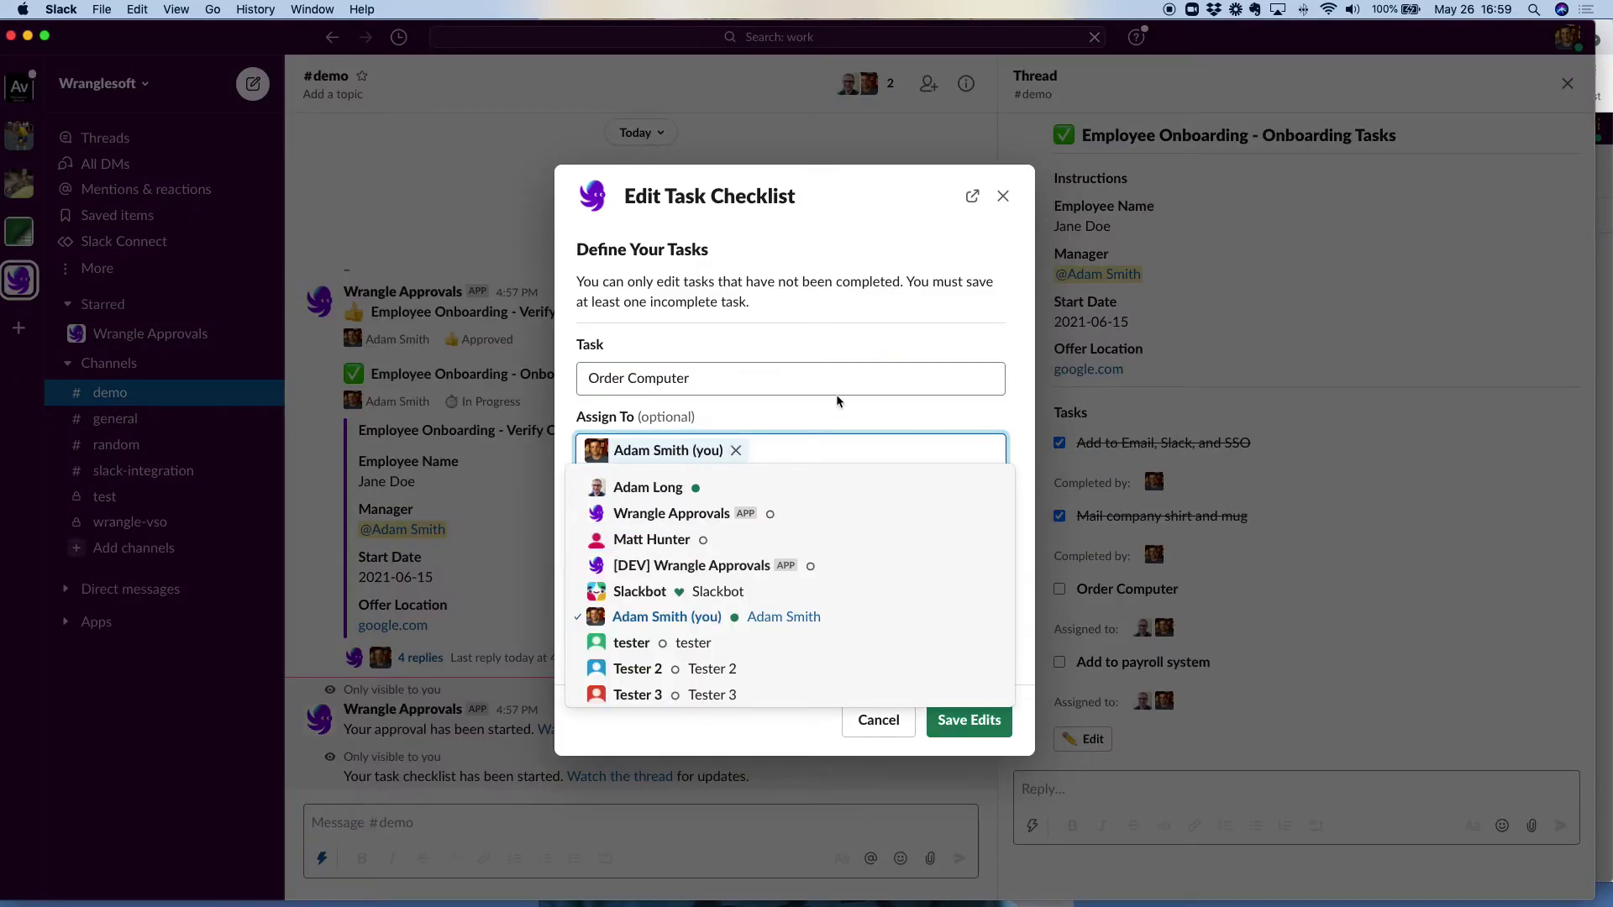
key(Escape)
click(696, 651)
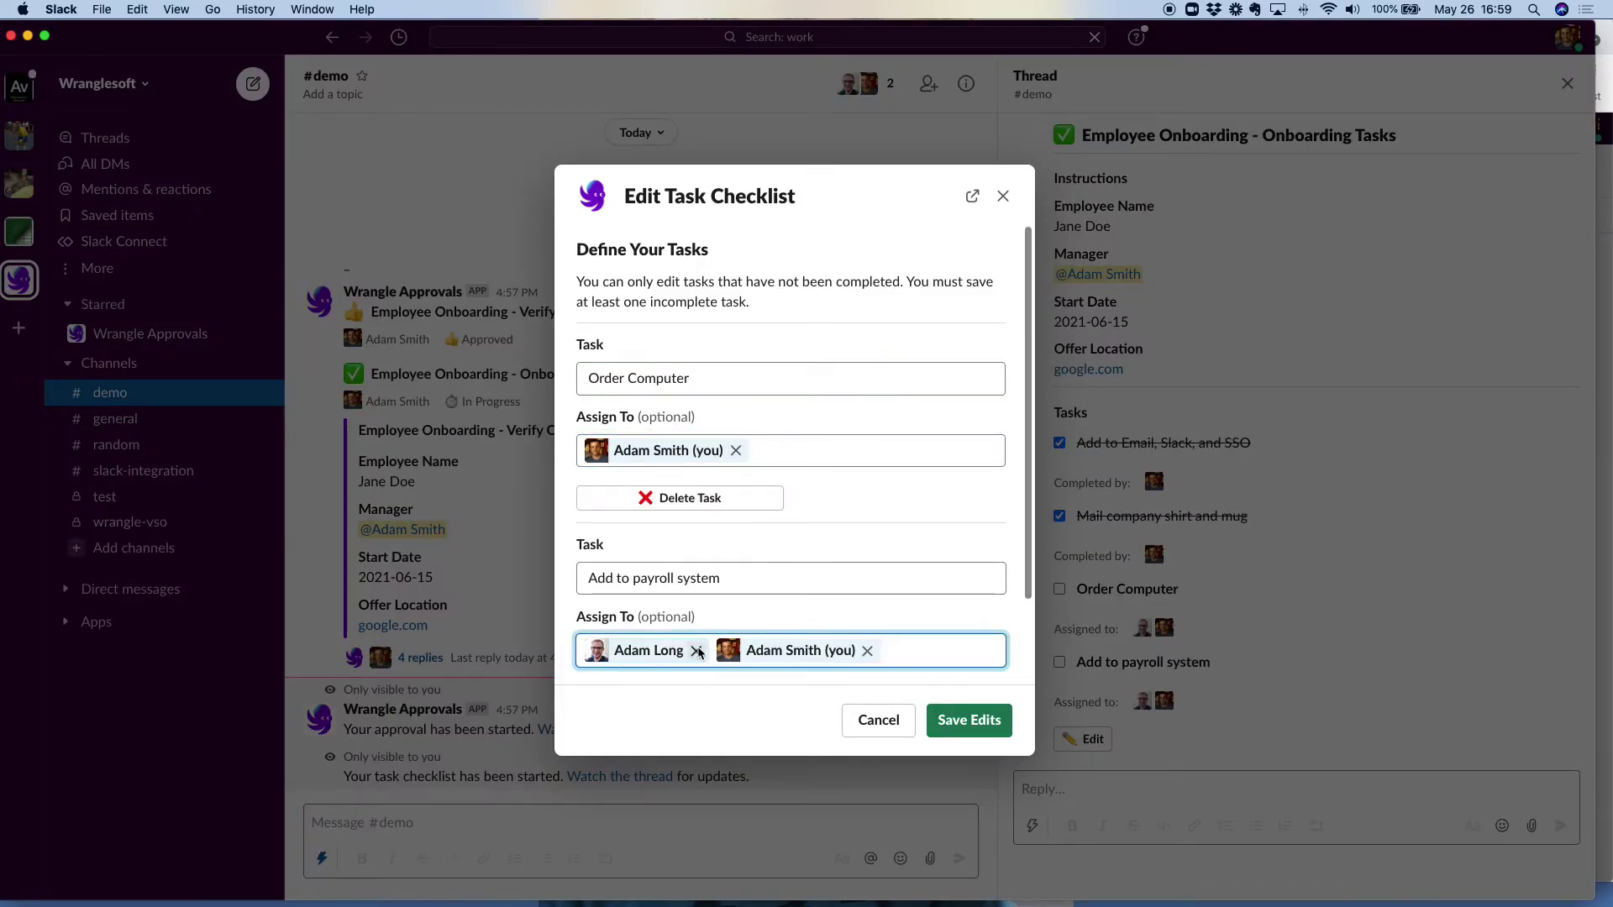
key(Escape)
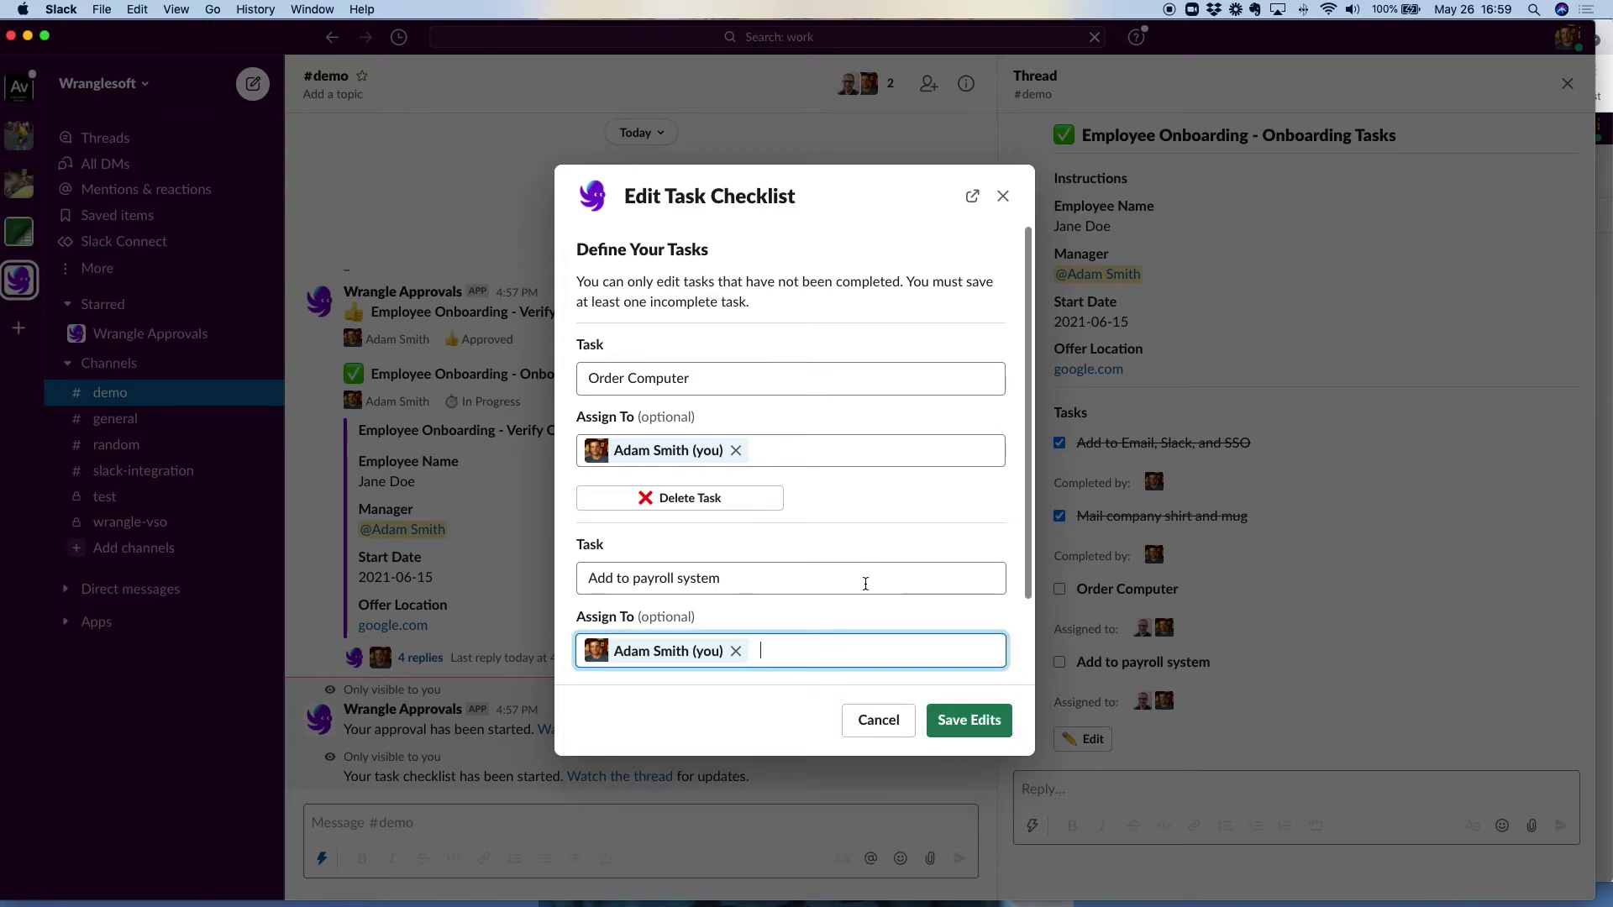
Add a new task 'Special task' assigned to yourself and save the checklist edits.
scroll(804, 561, down, 3)
click(702, 649)
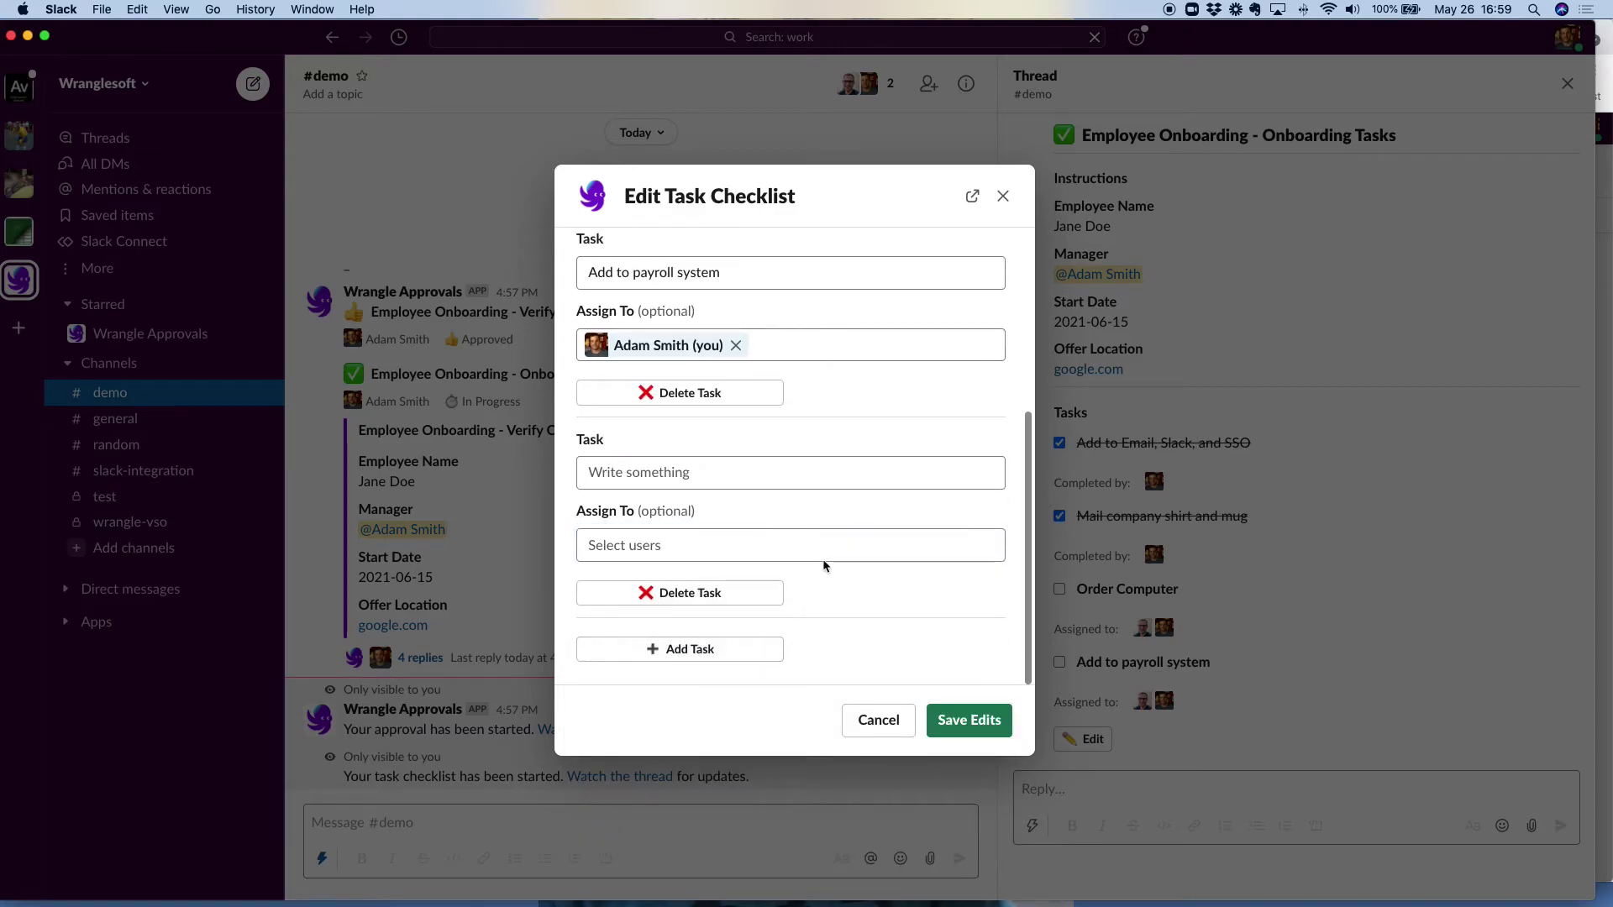
click(707, 475)
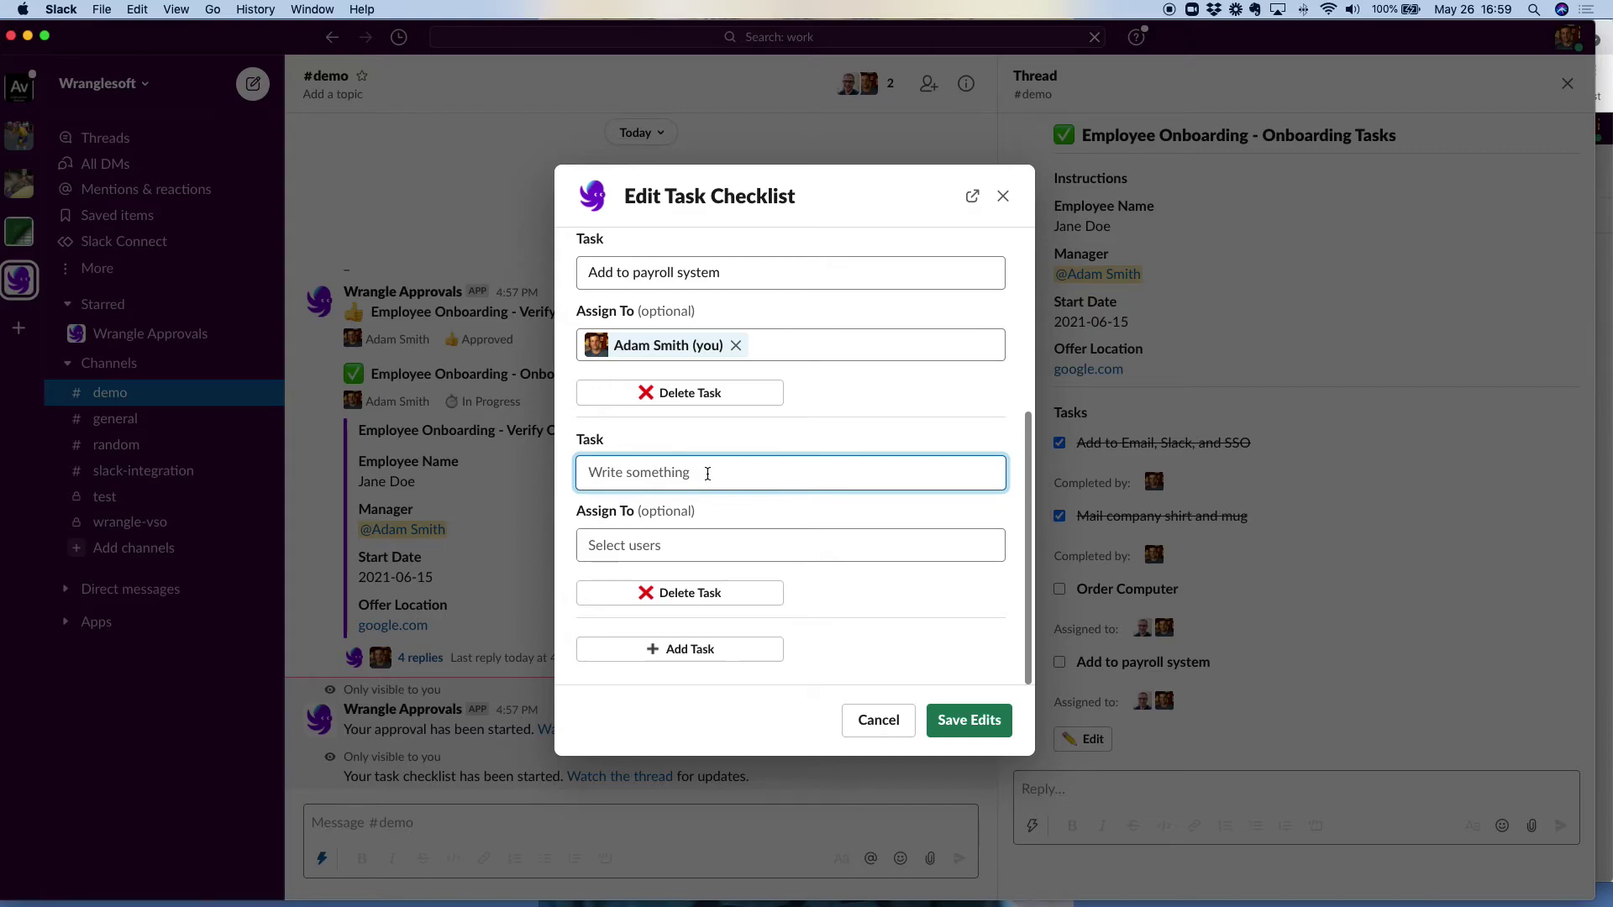
text(Sprecial)
key(BackSpace)
key(BackSpace)
key(BackSpace)
key(BackSpace)
key(BackSpace)
key(BackSpace)
text(ecial task)
click(789, 545)
text(ad)
key(Return)
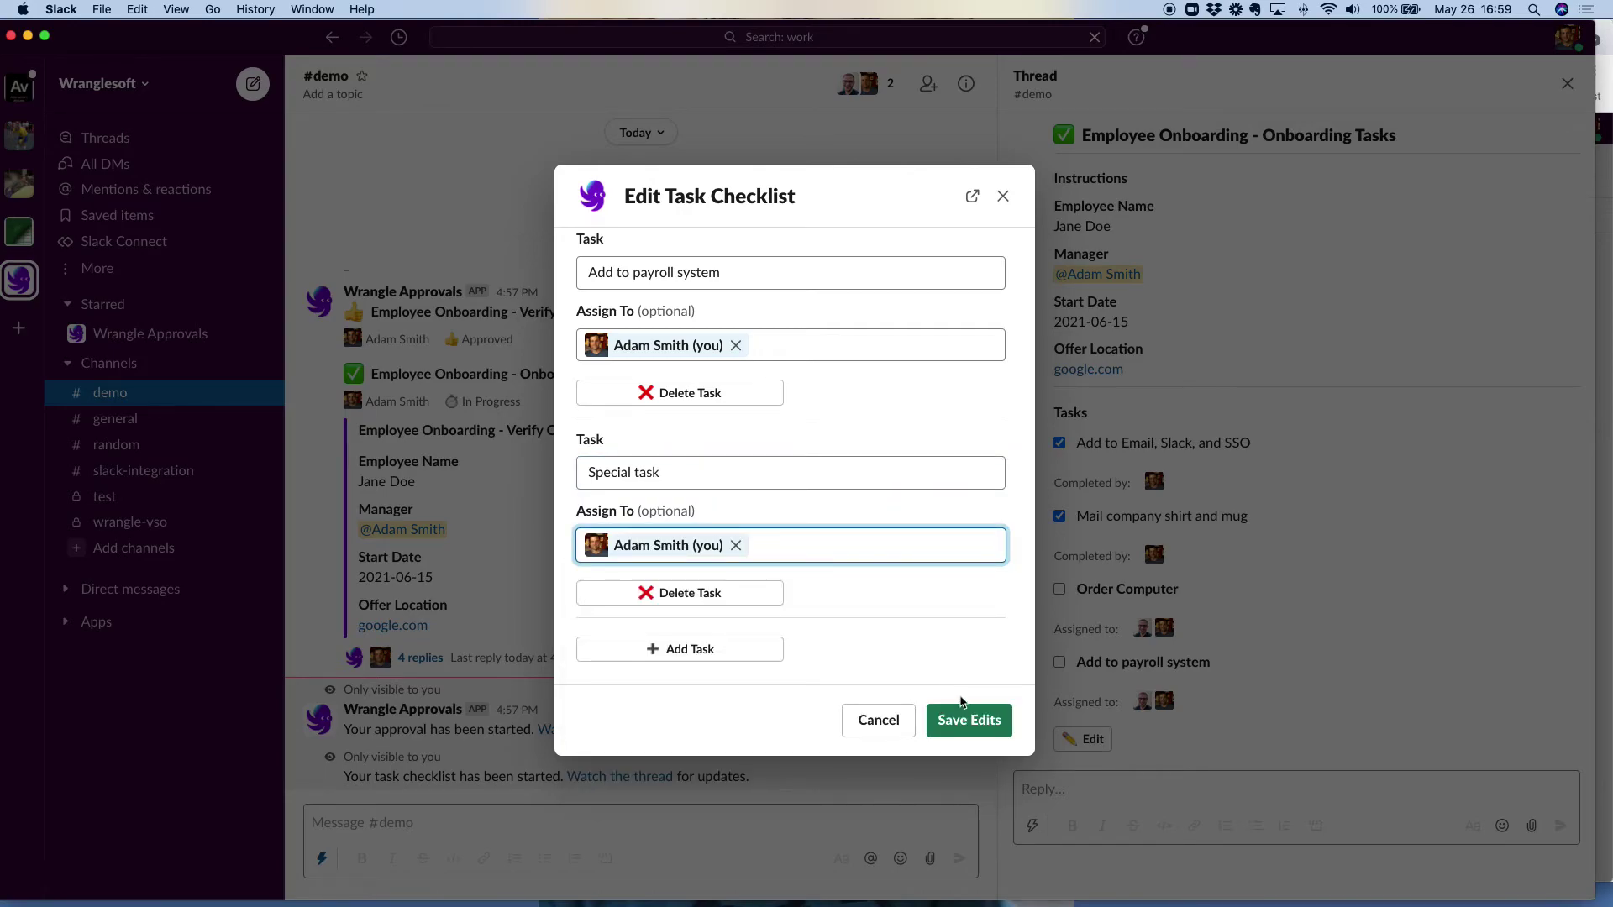
click(971, 720)
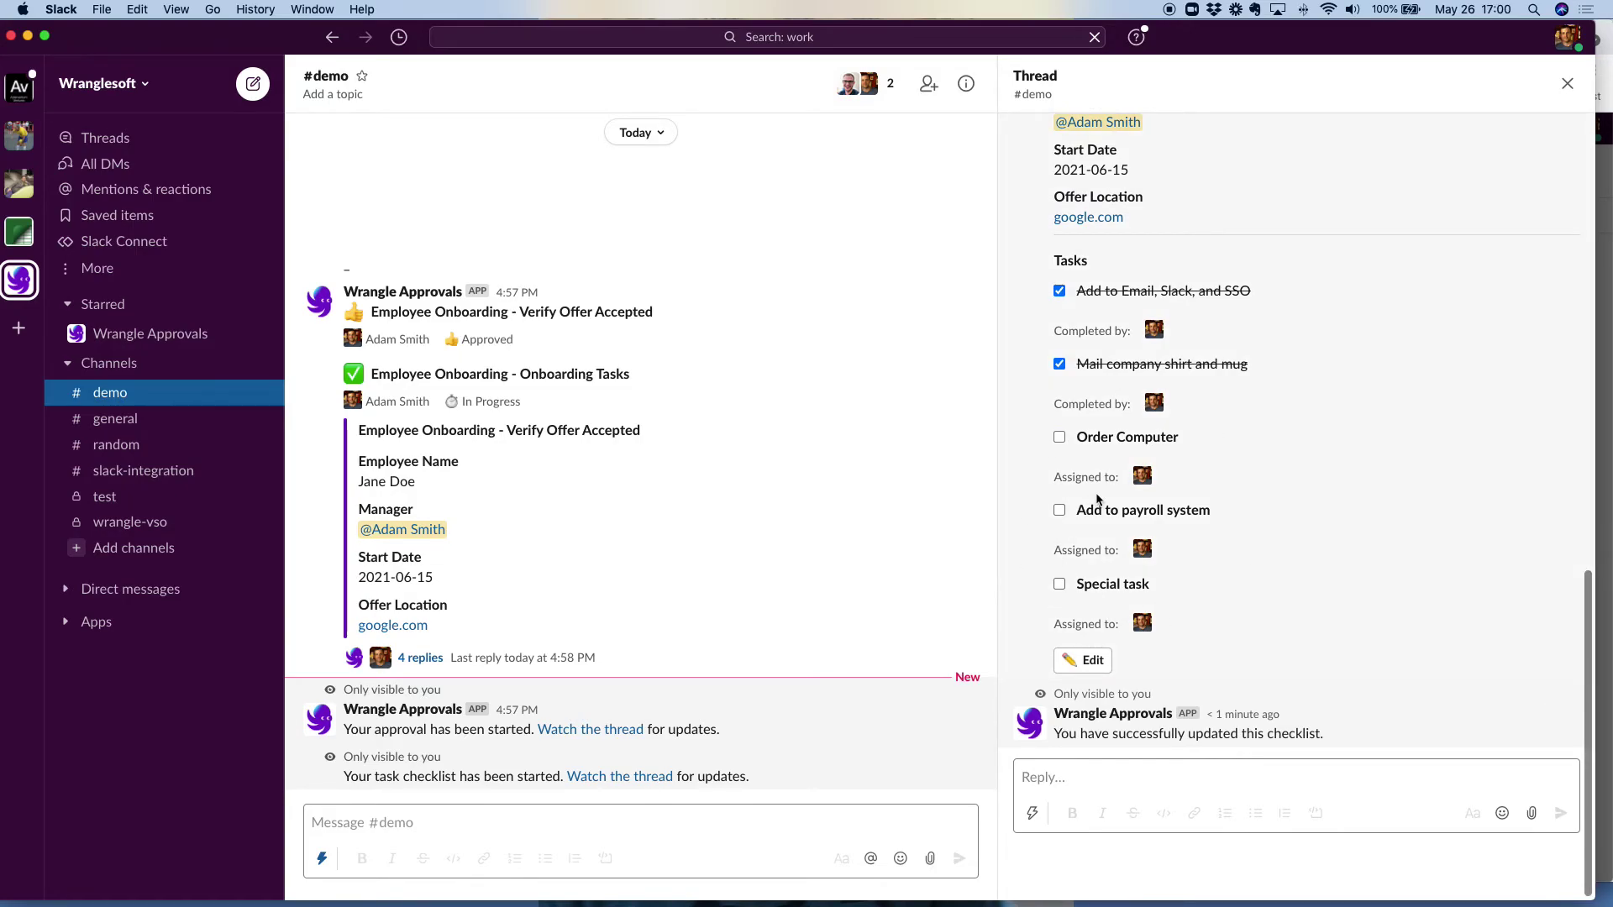
Check off Order Computer, Add to payroll system, and Special task.
click(1059, 437)
click(1059, 510)
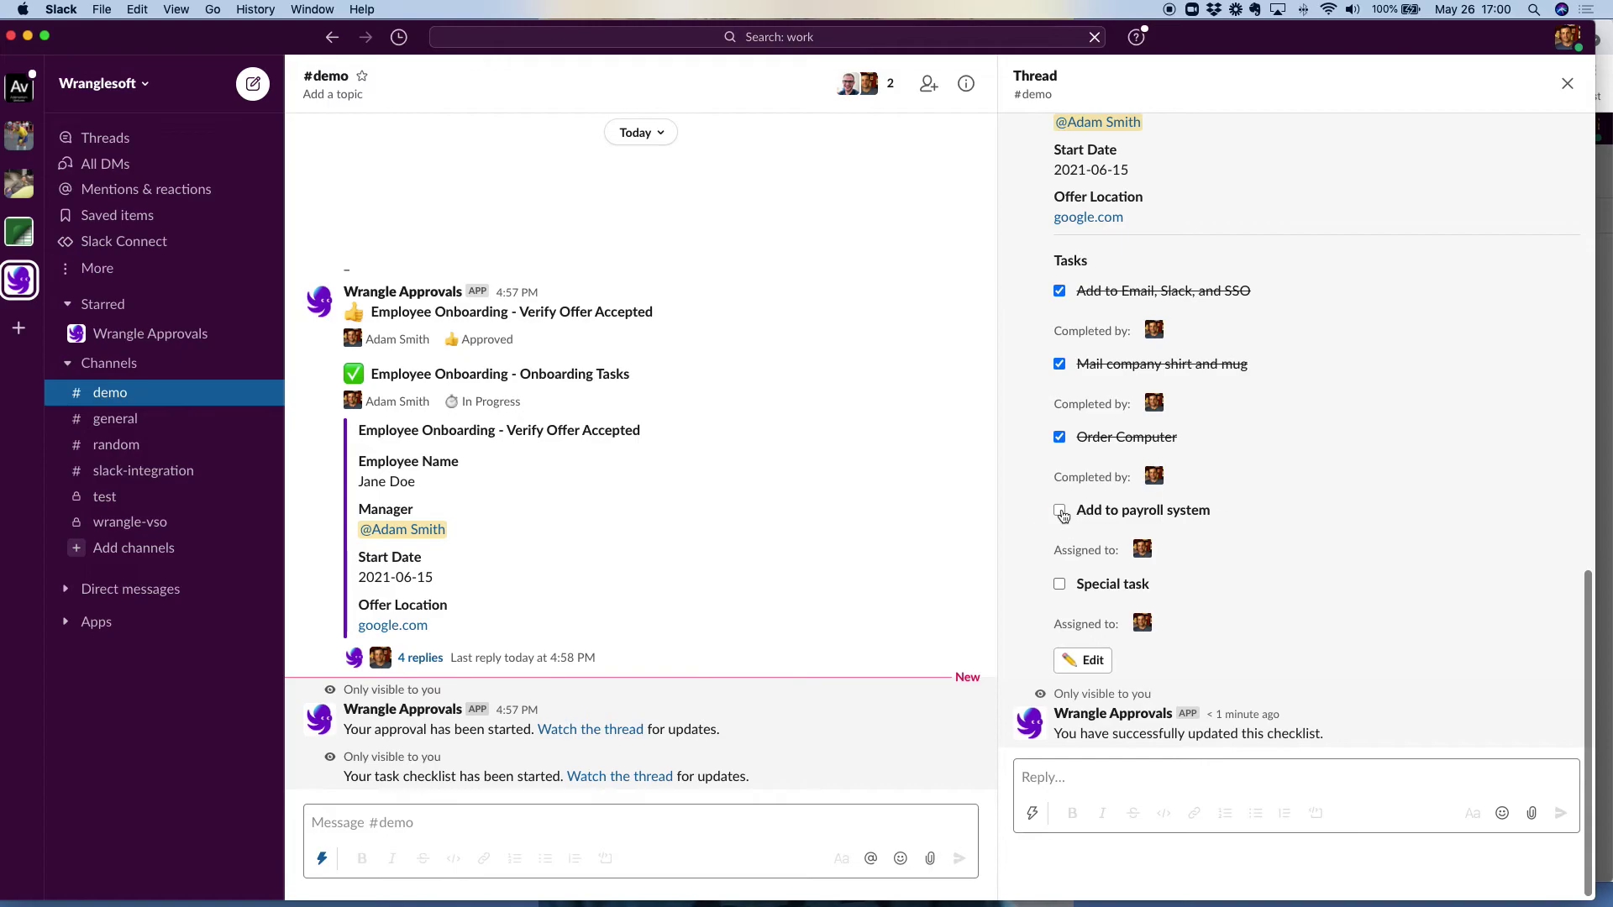
click(1060, 585)
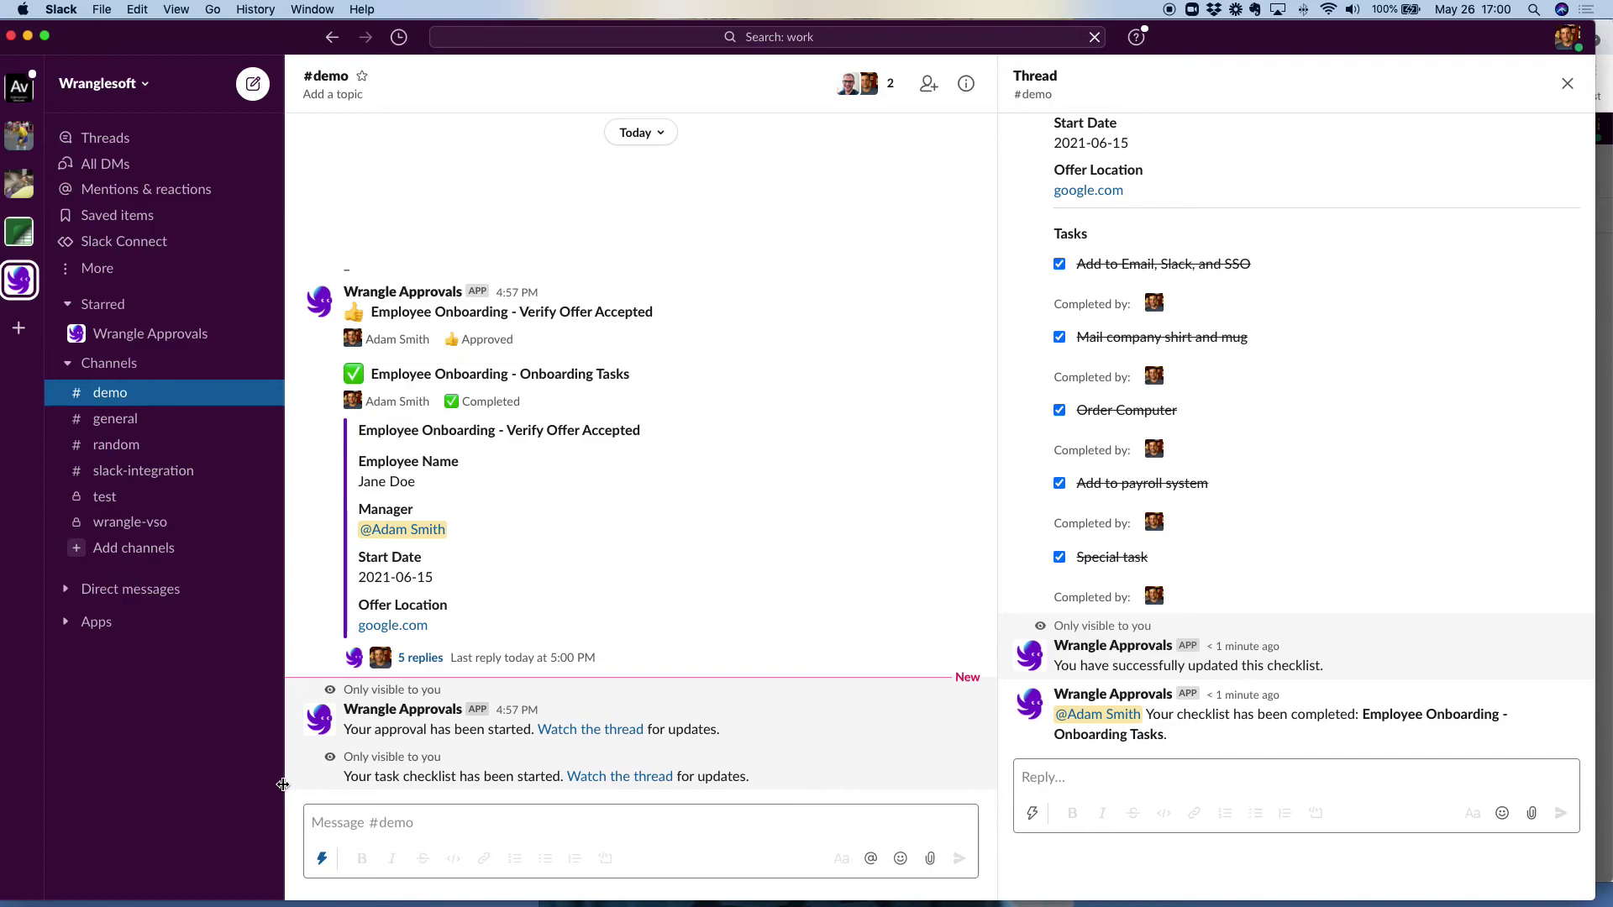
Highlight the checklist's Completed status and close the thread panel.
drag(466, 401, 522, 401)
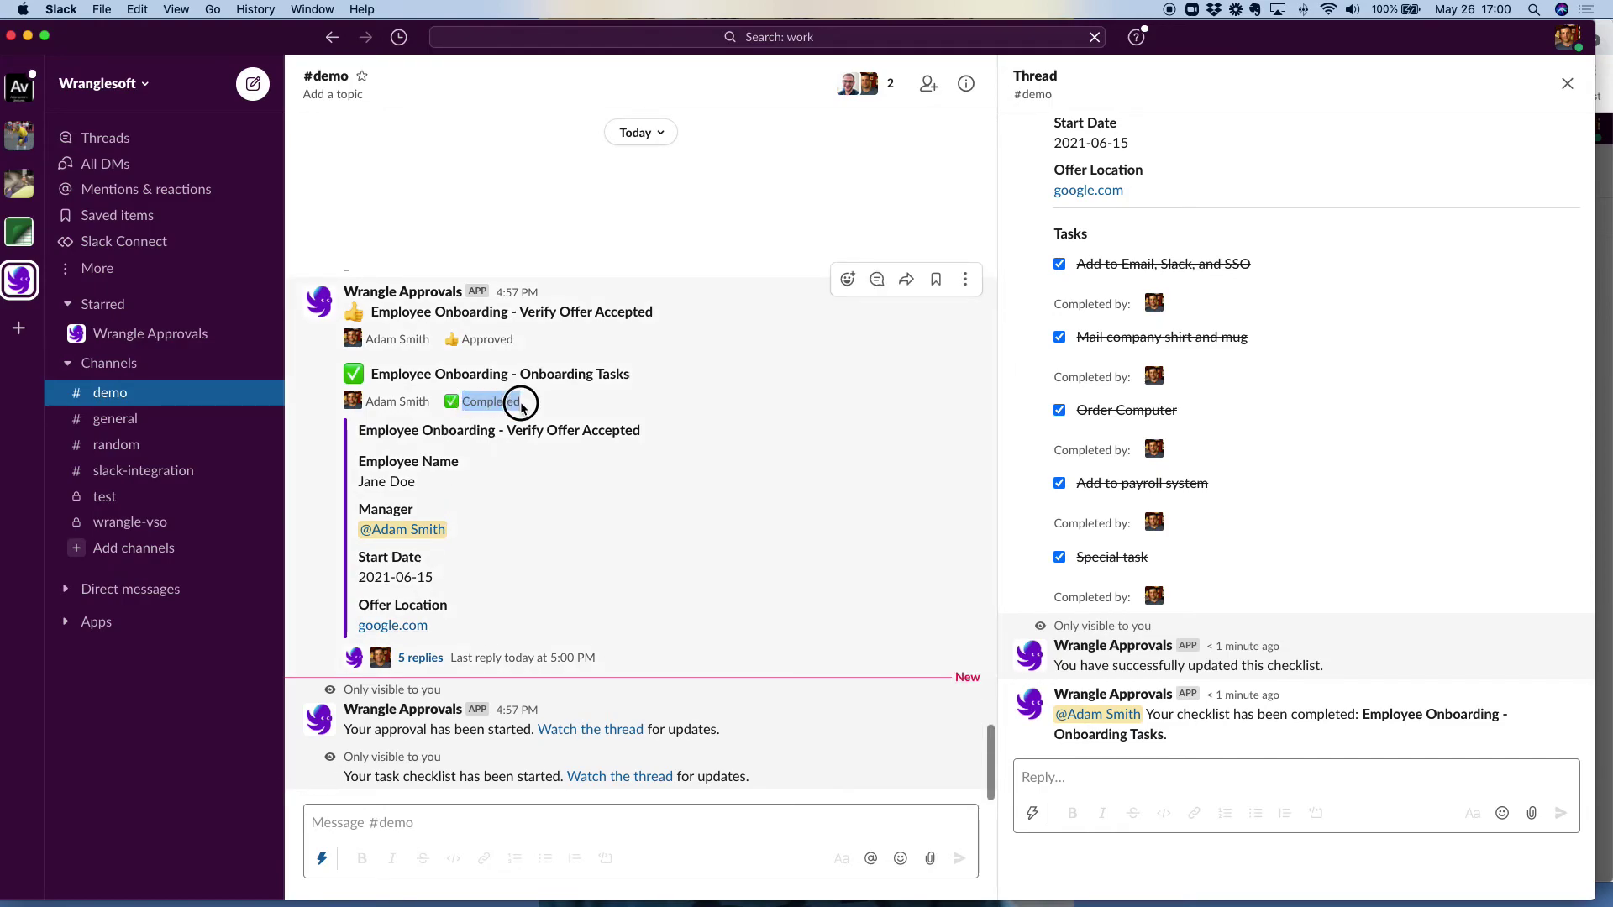
click(1566, 84)
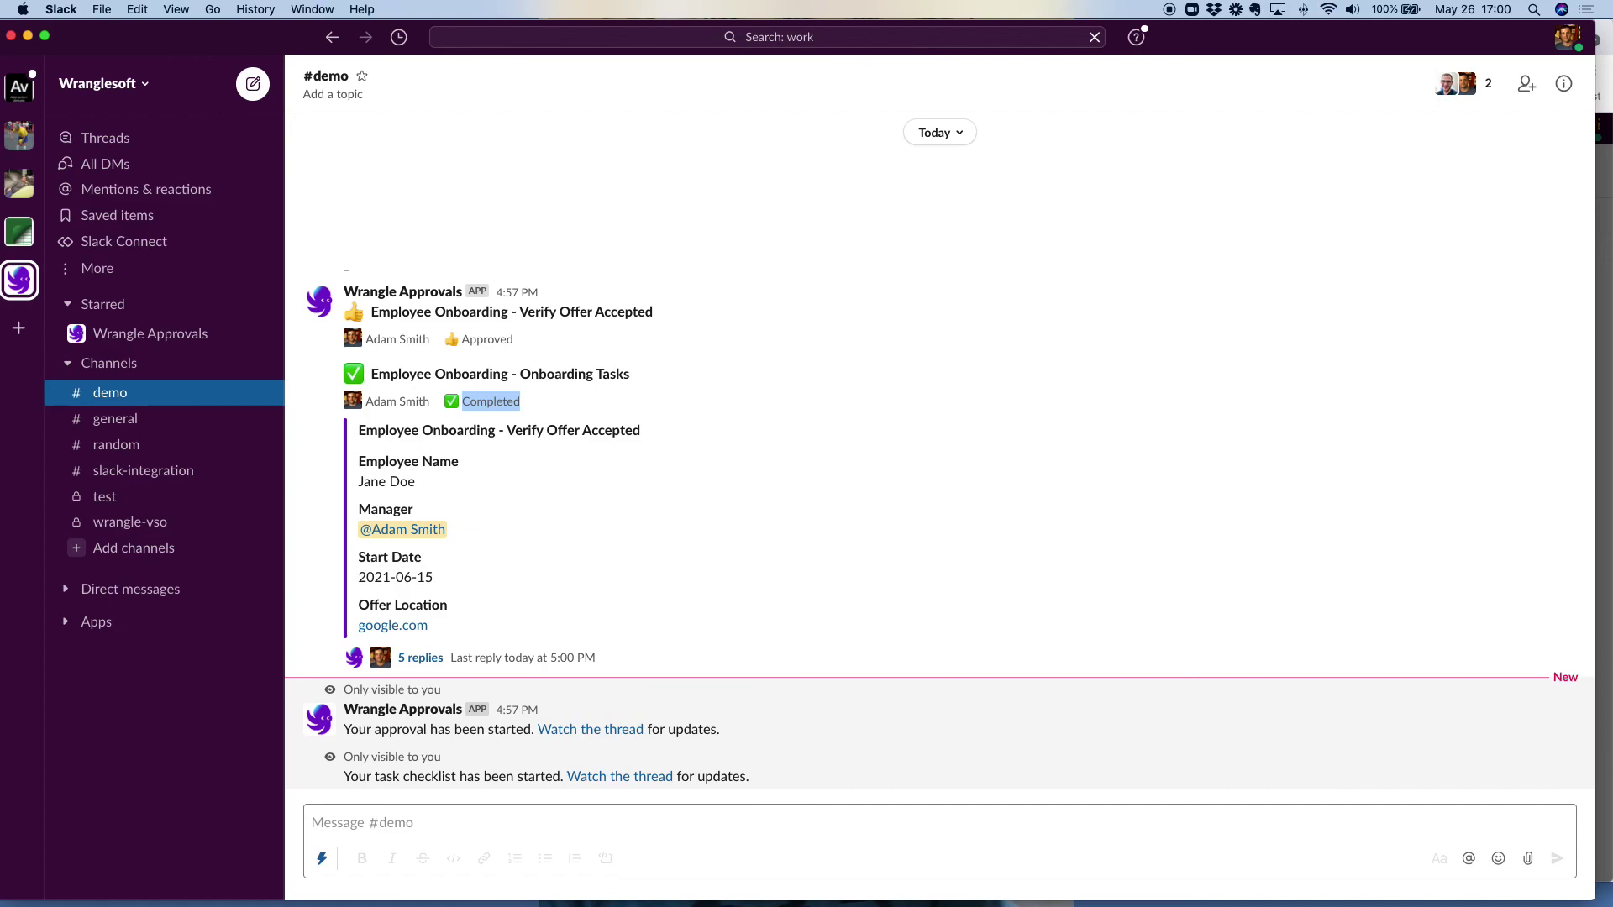
click(1564, 279)
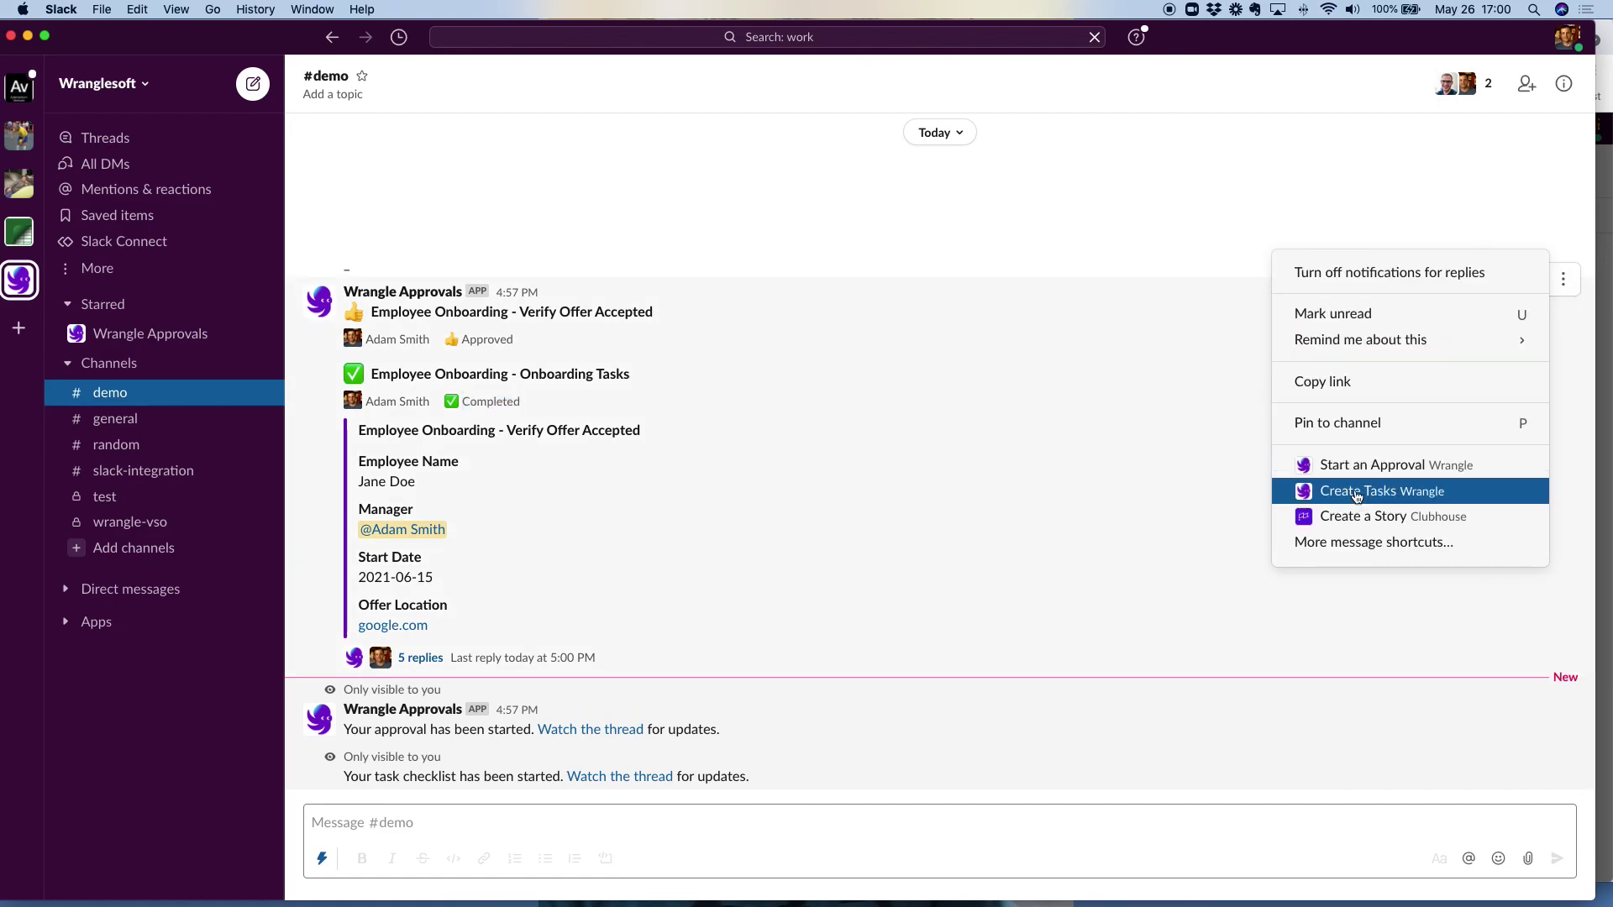
click(1061, 522)
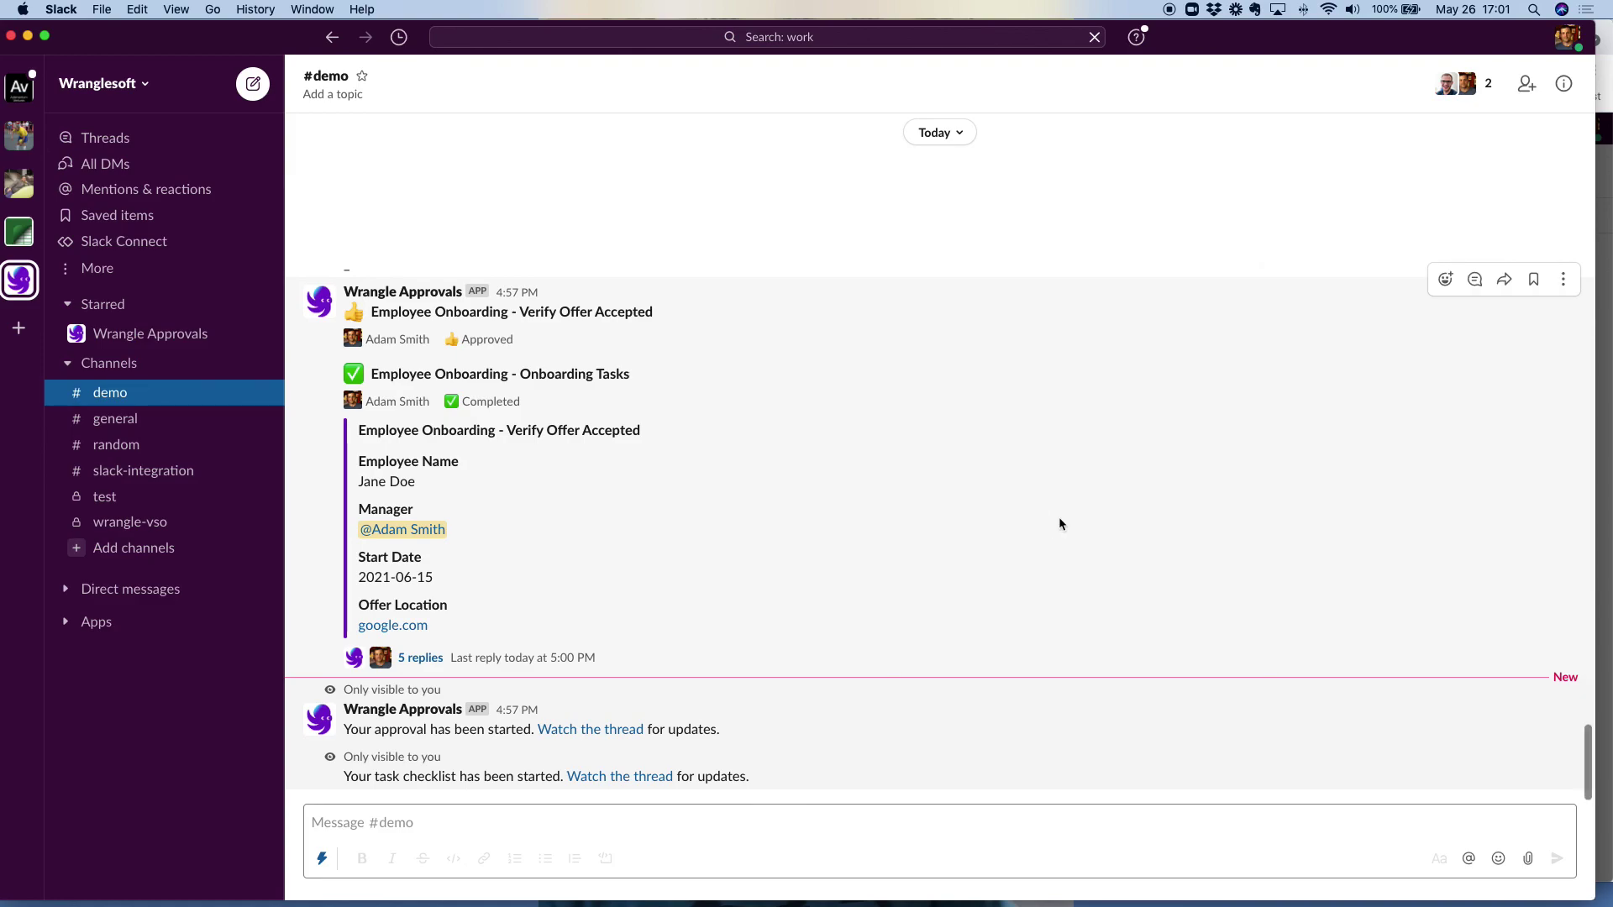